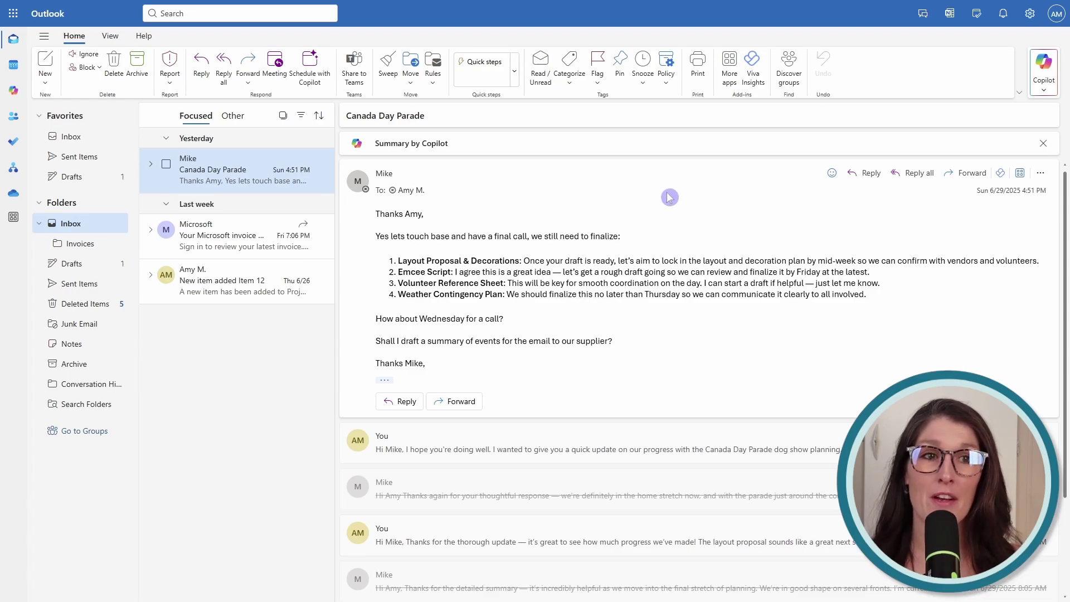
# Open Outlook Settings to the Copilot page, confirming Turn on Copilot is enabled
pyautogui.click(1029, 14)
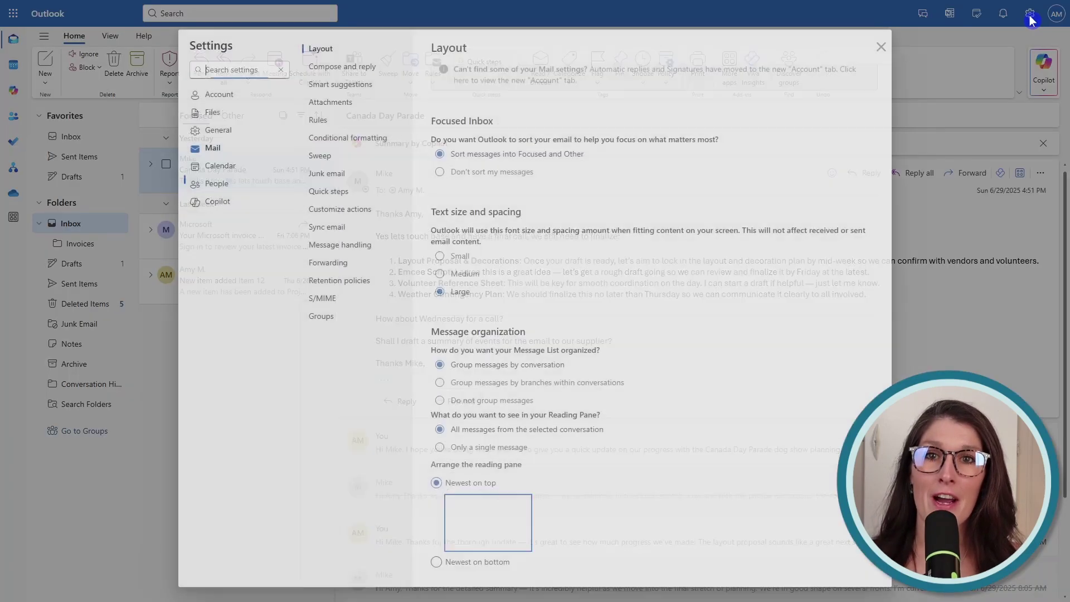
pyautogui.click(217, 196)
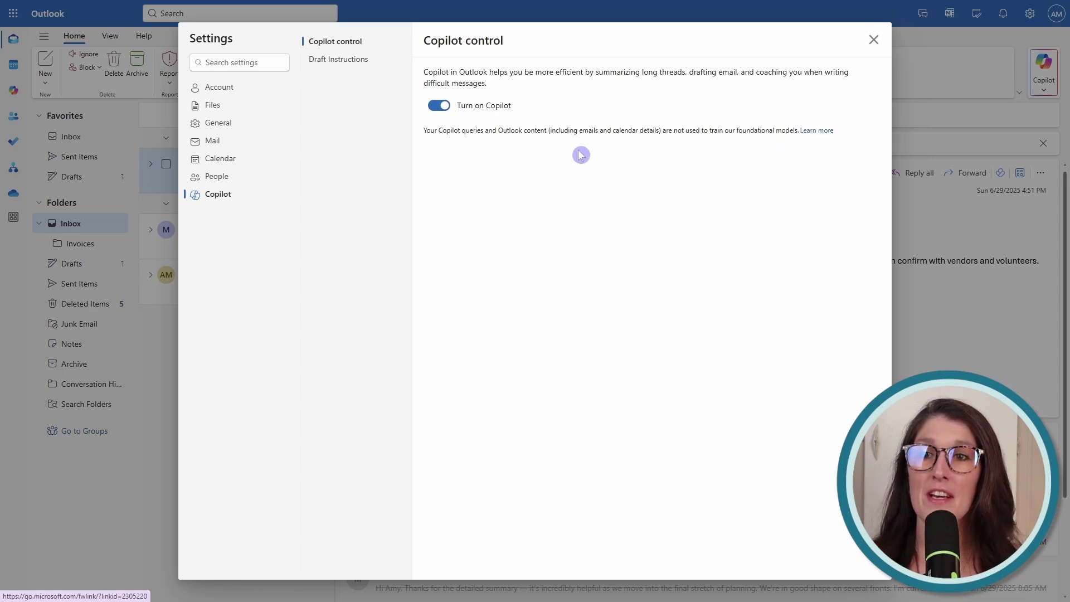
# Enable 'Use custom instructions when drafting email' under Draft Instructions, then switch to Loop's Copilot Instructions page
pyautogui.click(349, 65)
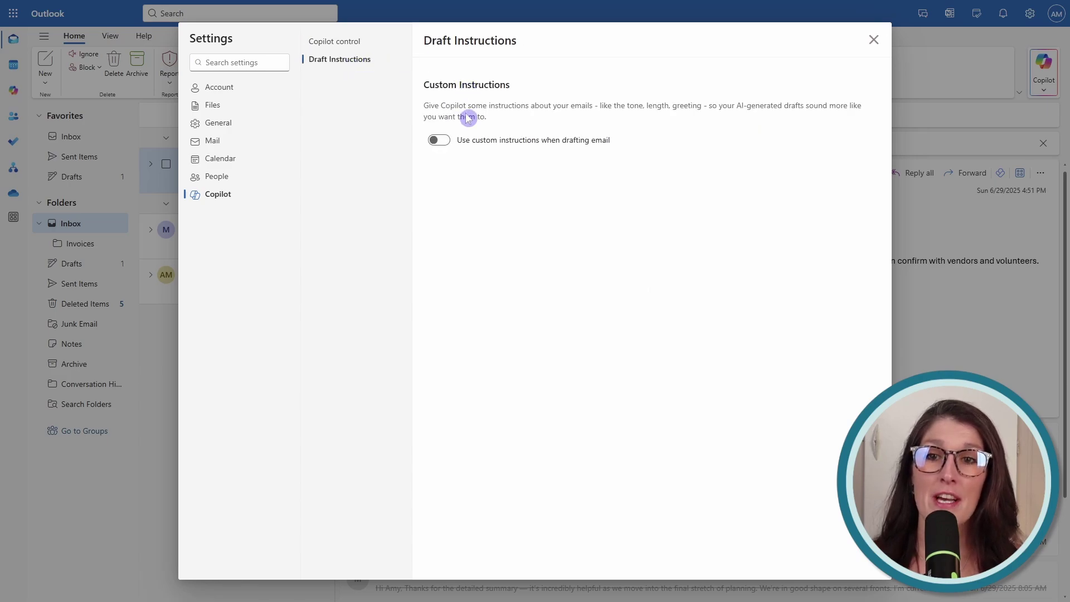
pyautogui.click(437, 143)
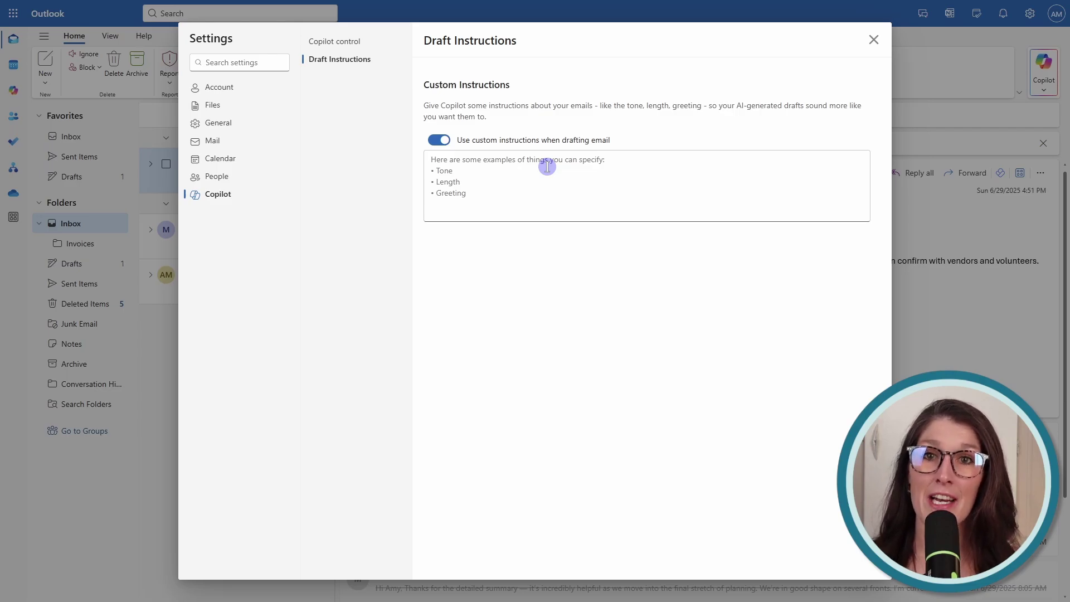
pyautogui.hotkey('alt', 'Tab')
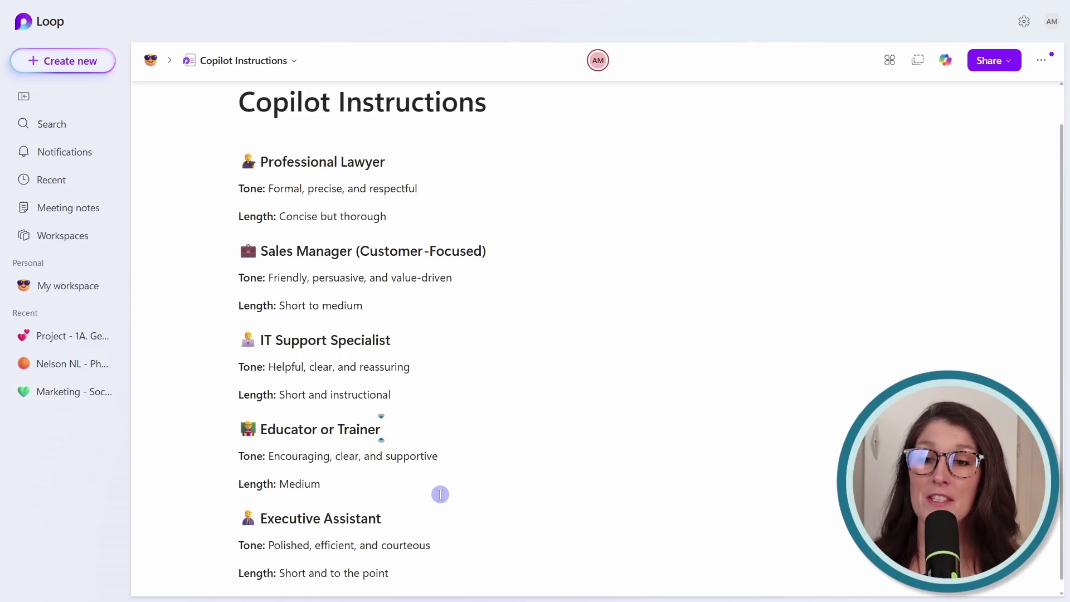
# Select the Educator or Trainer Tone and Length lines on the Loop page
pyautogui.moveTo(343, 480); pyautogui.dragTo(226, 463)
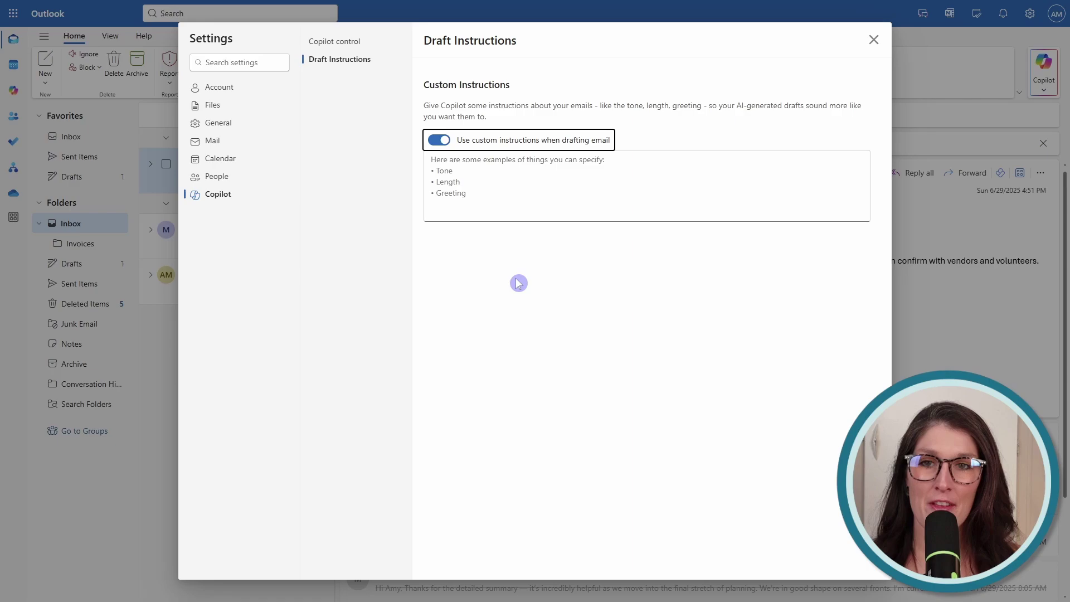
# Paste the encouraging, medium-length guidance with a 'Hi [persons name]' greeting into custom instructions, then close Settings
pyautogui.click(473, 160)
pyautogui.write('Tone: Encouraging, clear, and supportive Length: Medium Greeting: Hi [persons name')
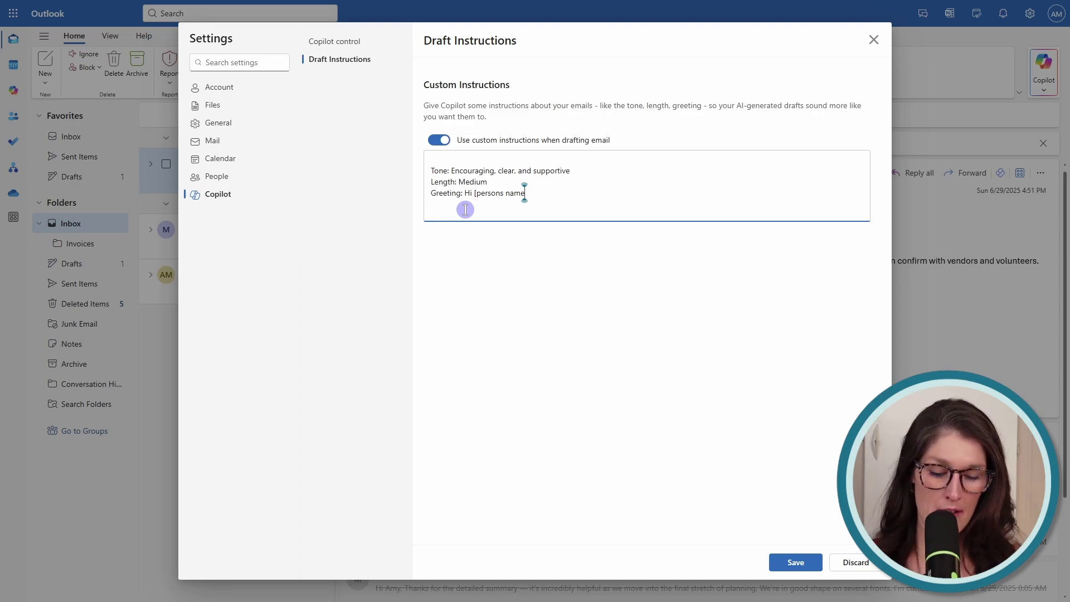
pyautogui.write(']')
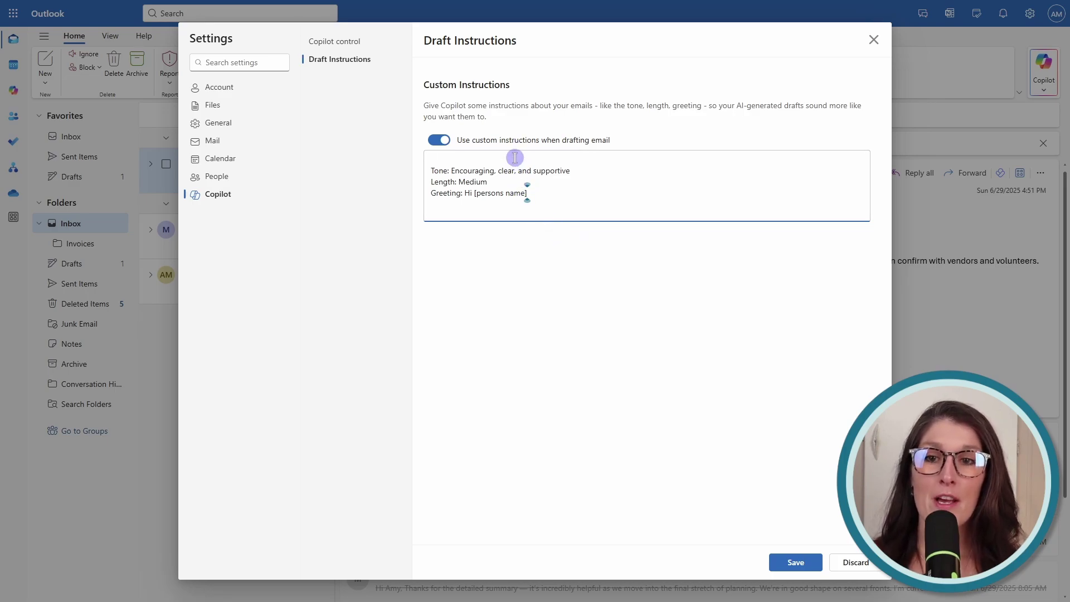
pyautogui.press('Delete')
pyautogui.click(618, 312)
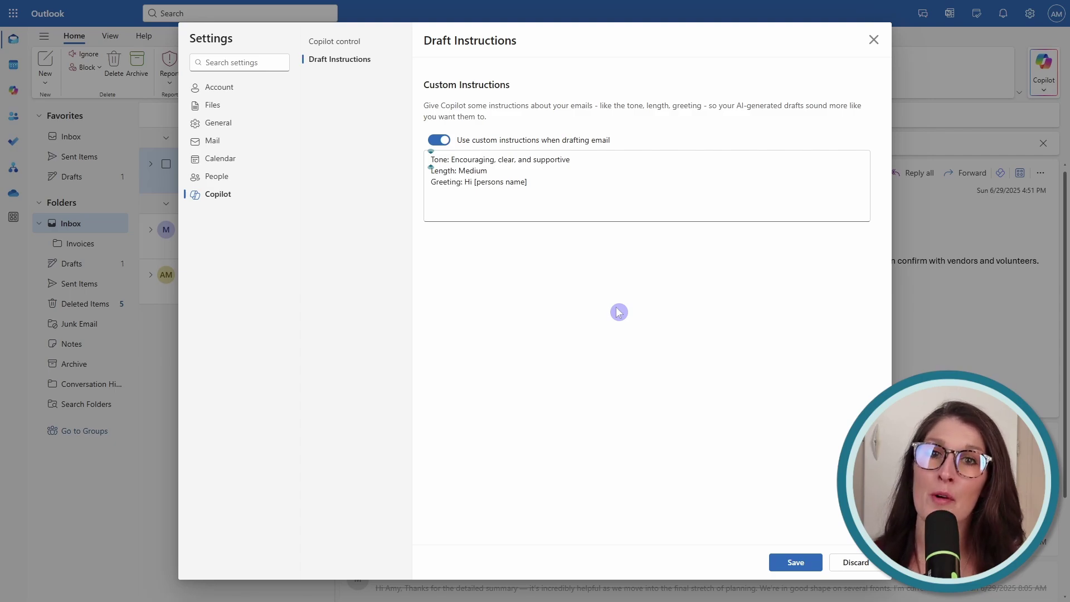
pyautogui.press('Escape')
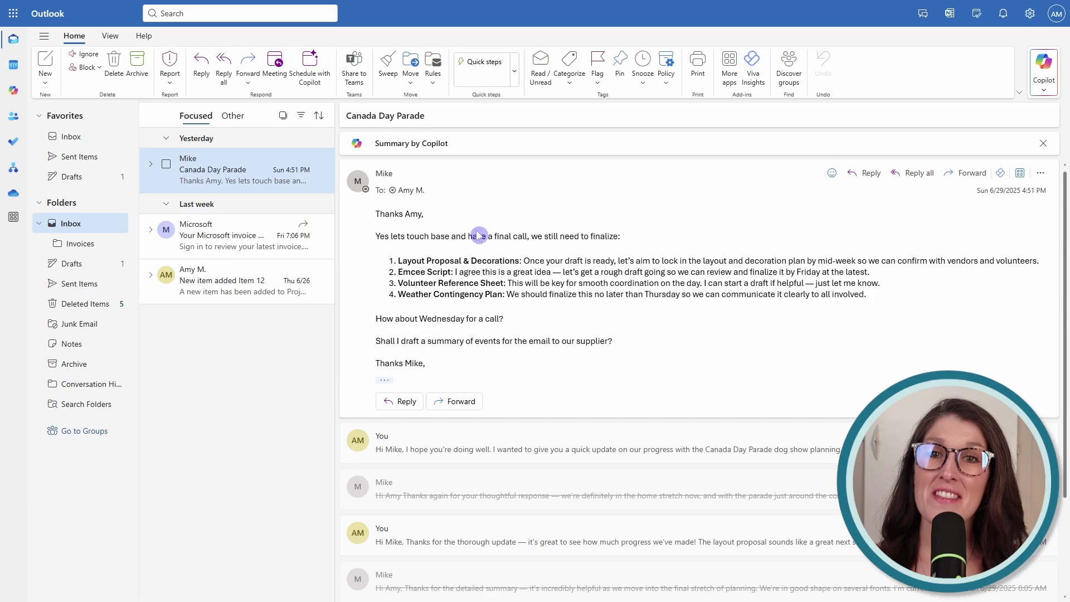
# Generate the Copilot summary of the Canada Day Parade thread and expand its latest reply
pyautogui.click(493, 148)
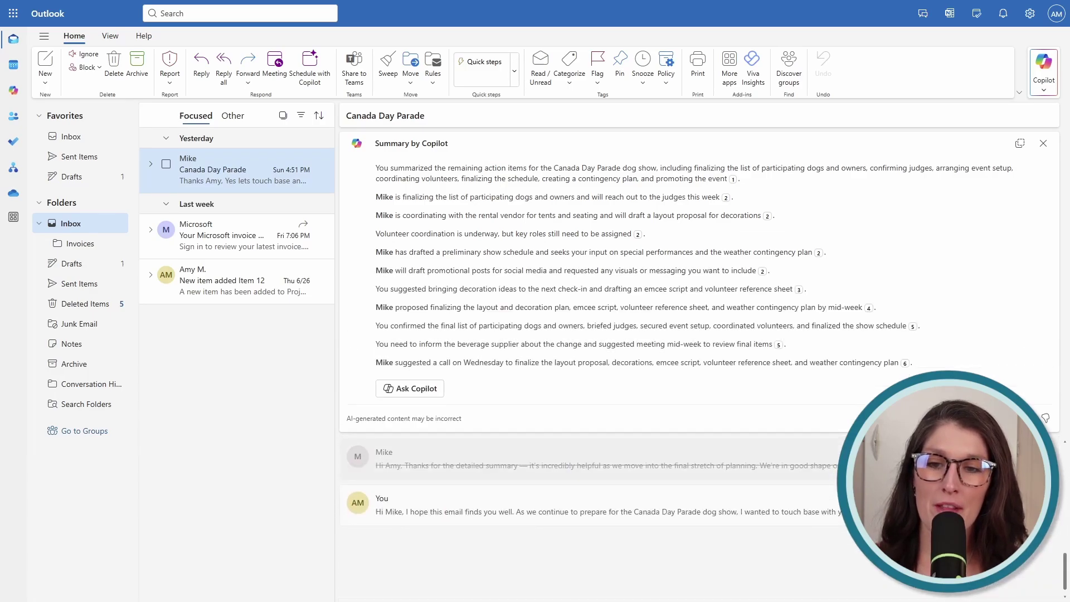
pyautogui.click(613, 459)
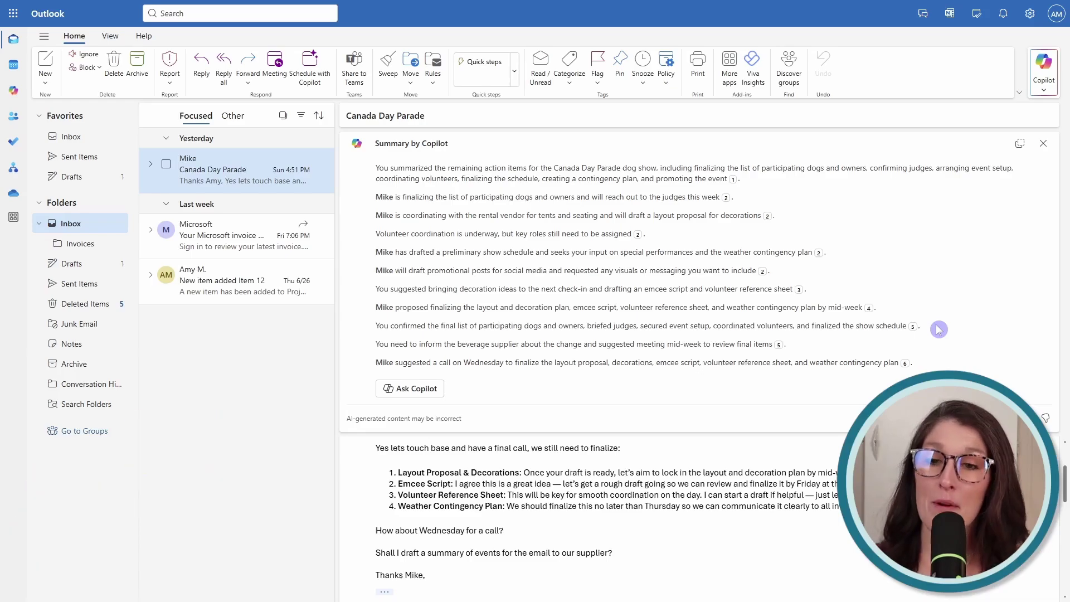
# Open and widen the Copilot pane beside the Canada Day Parade email
pyautogui.click(405, 401)
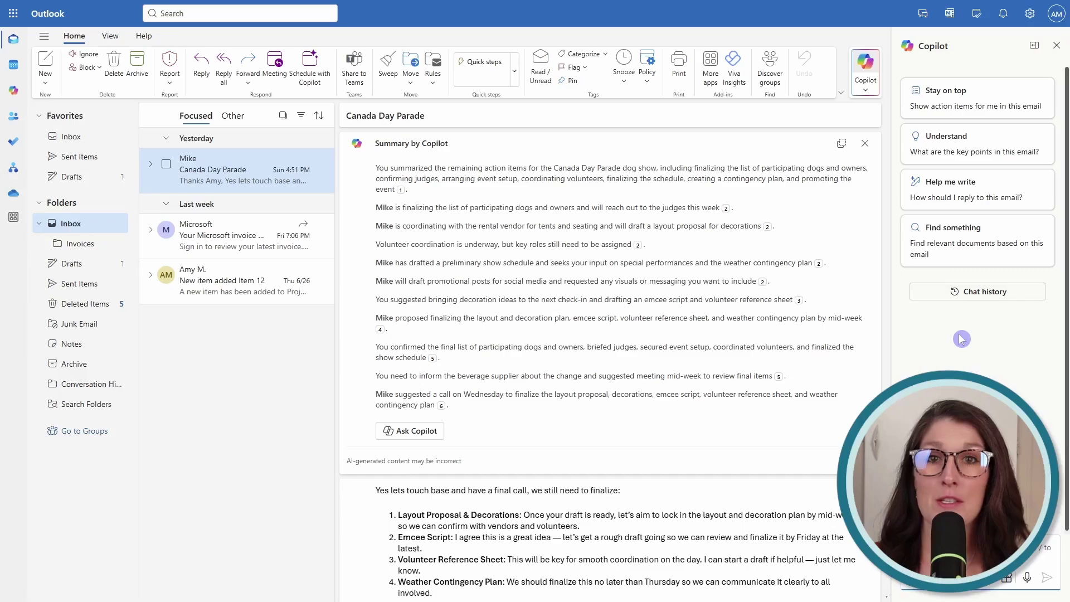
pyautogui.click(1055, 46)
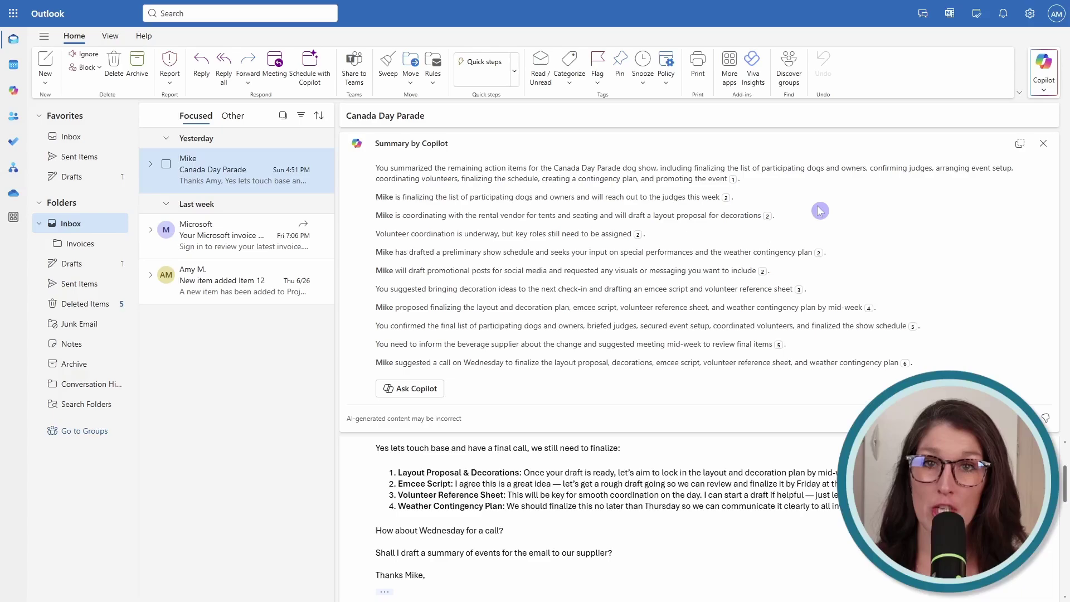
pyautogui.click(1046, 66)
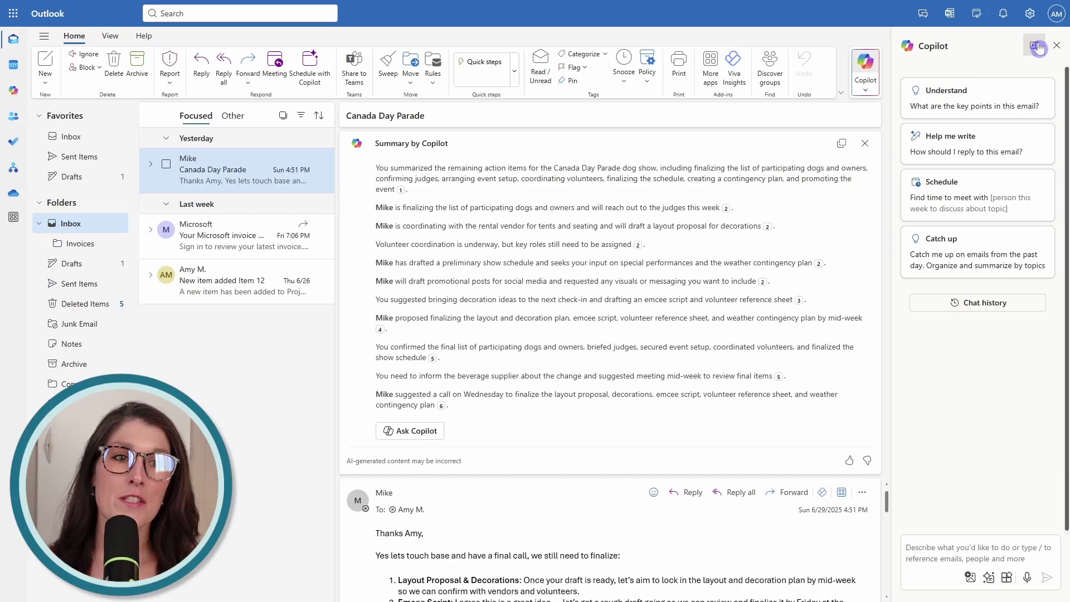
pyautogui.click(1037, 47)
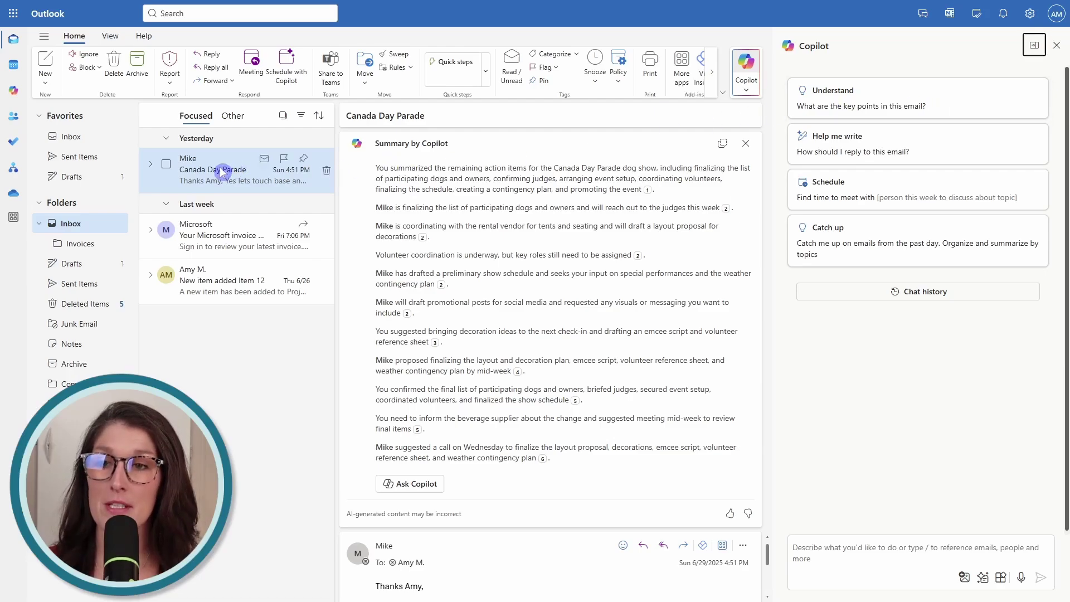
pyautogui.click(220, 281)
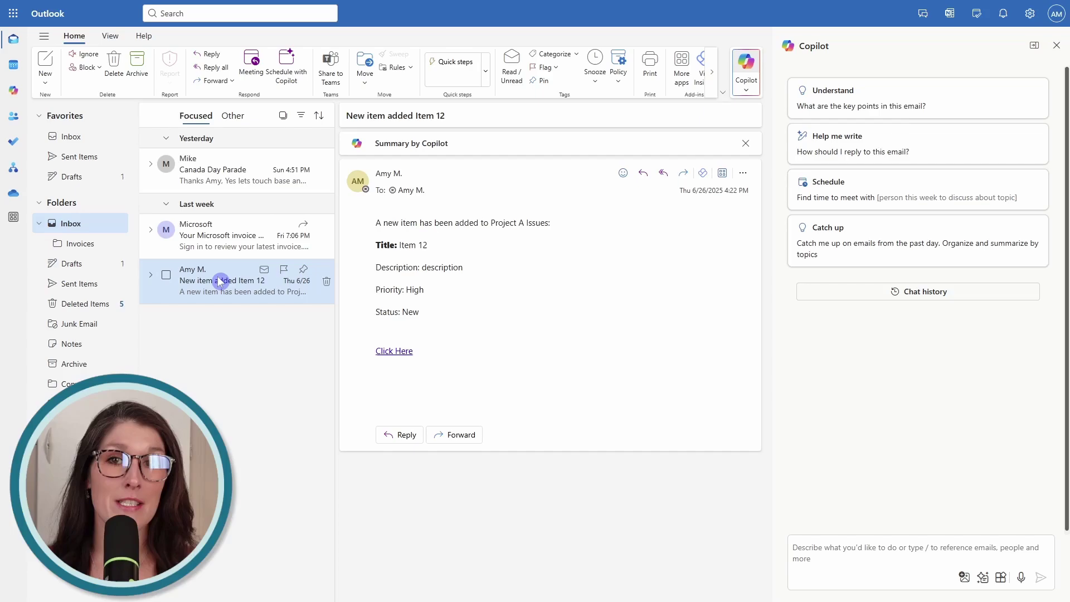
pyautogui.click(248, 182)
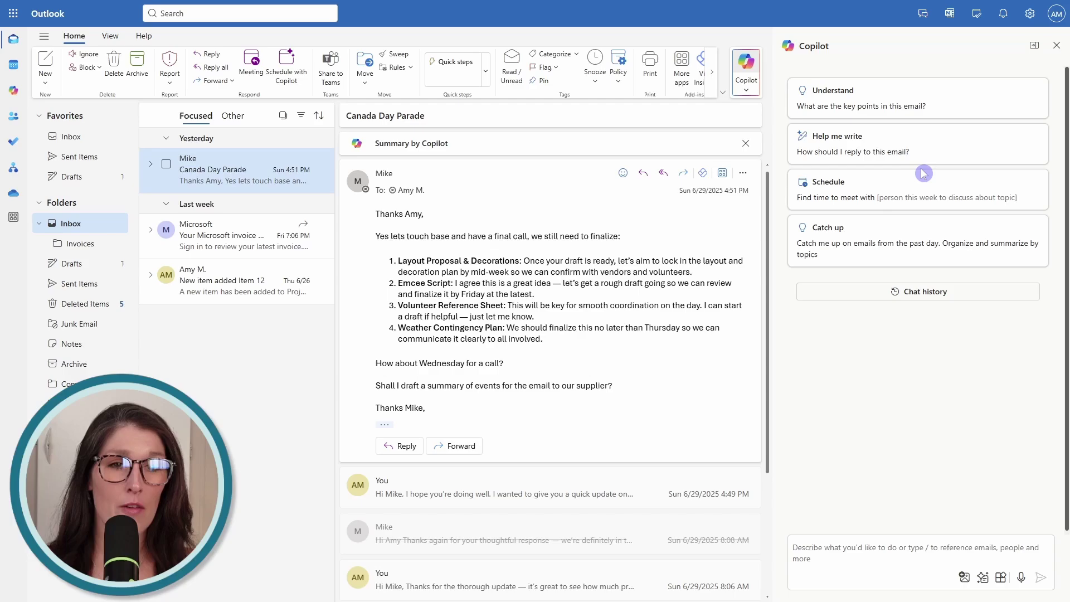
# Get Copilot's catch-up summary of the past day's emails, then start a new chat from Chat history
pyautogui.click(874, 230)
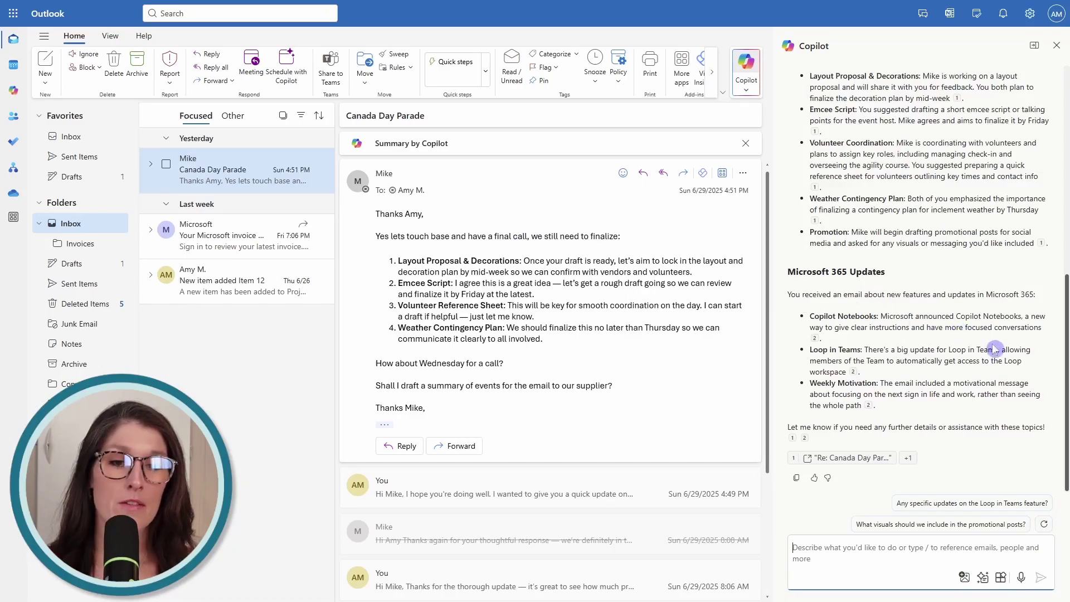
pyautogui.moveTo(1066, 410); pyautogui.dragTo(1065, 147)
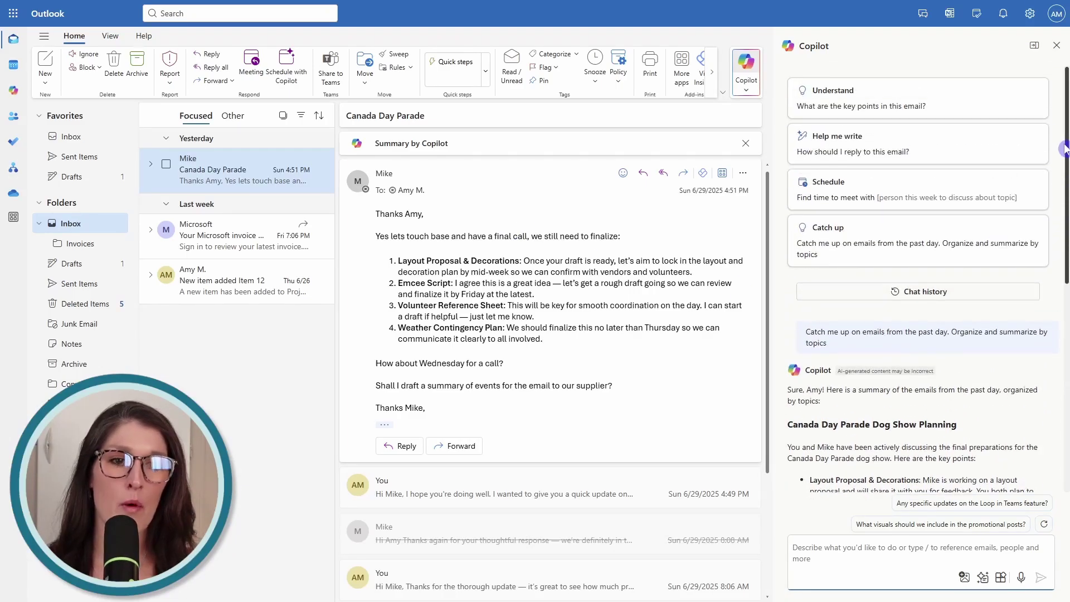
pyautogui.click(925, 292)
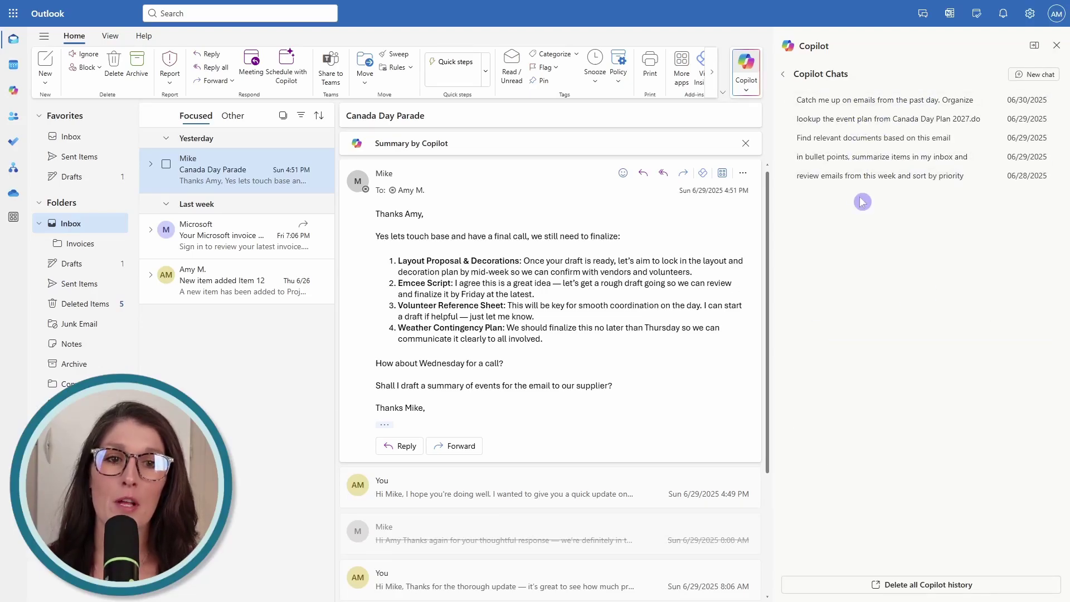
pyautogui.click(1039, 82)
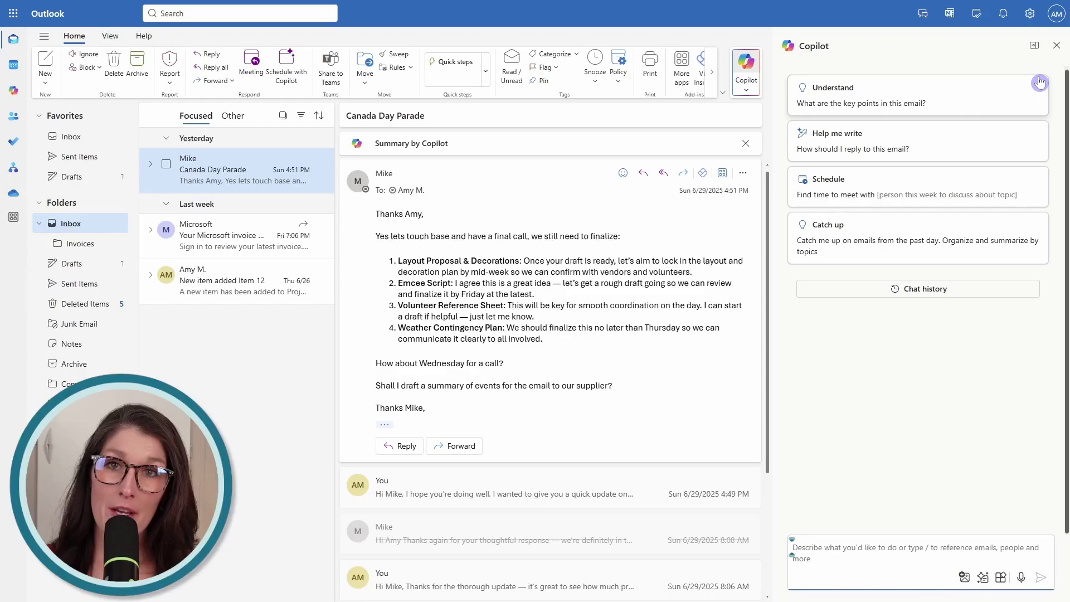
# Ask Copilot to look up the event plan in Canada Day Plan 2027.docx, then start a reply to Mike
pyautogui.write('lookup the event plan from')
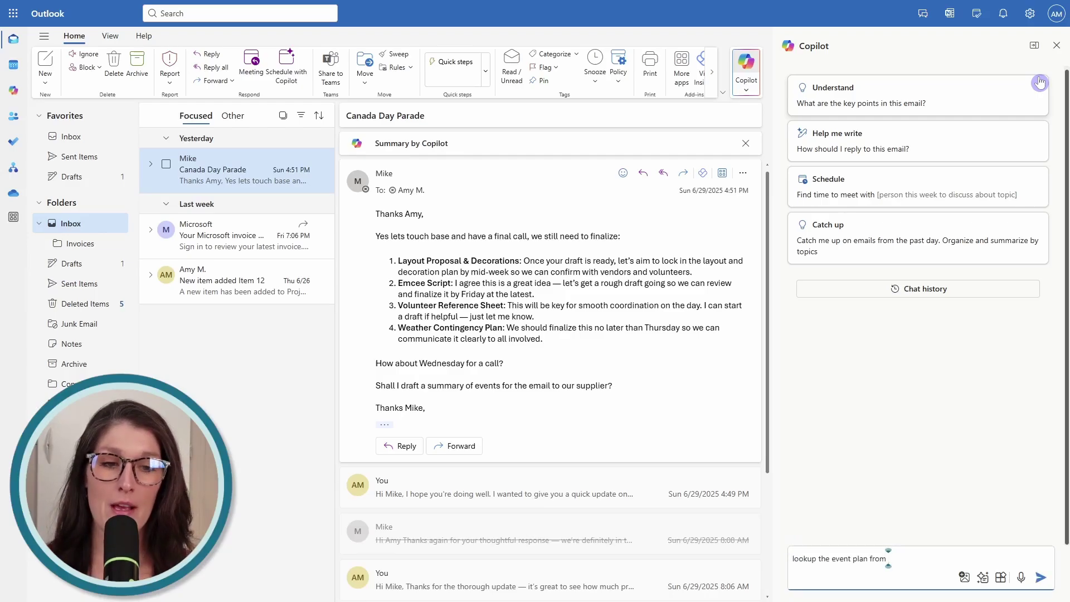
pyautogui.write(' /')
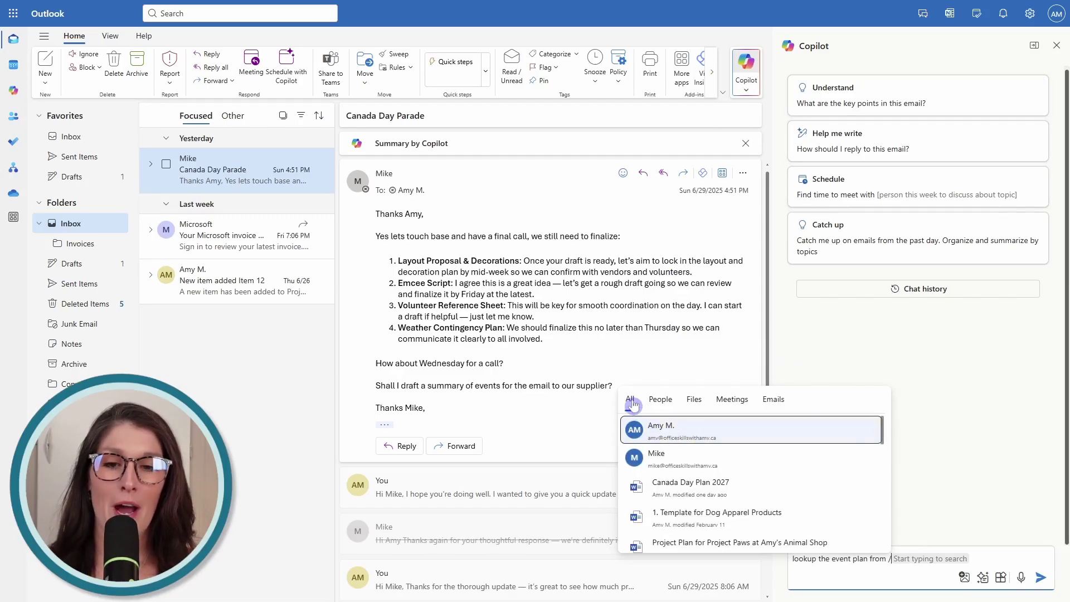
pyautogui.click(663, 400)
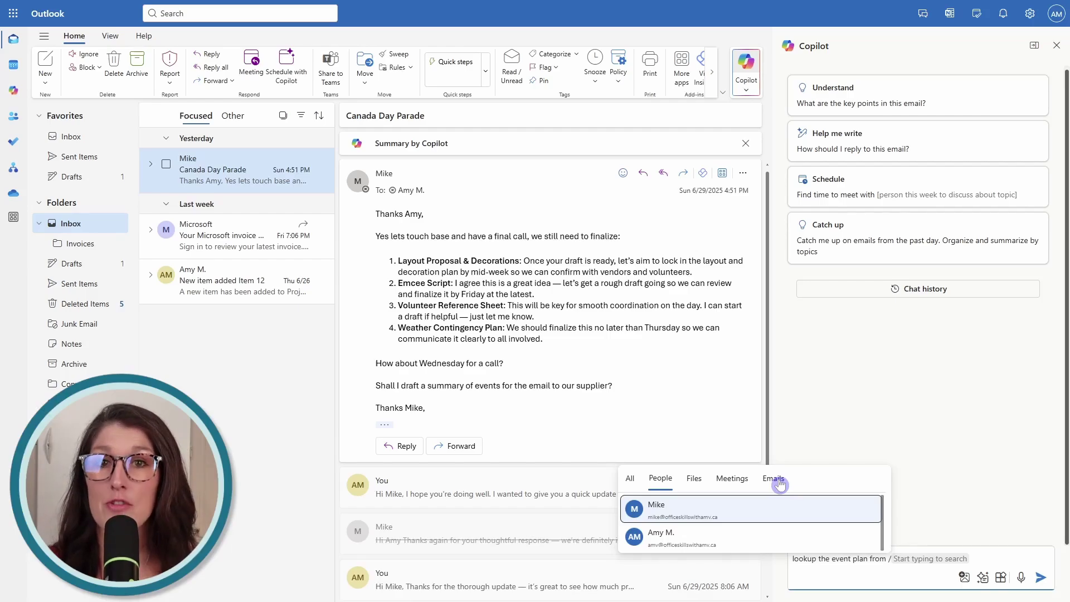
pyautogui.click(694, 480)
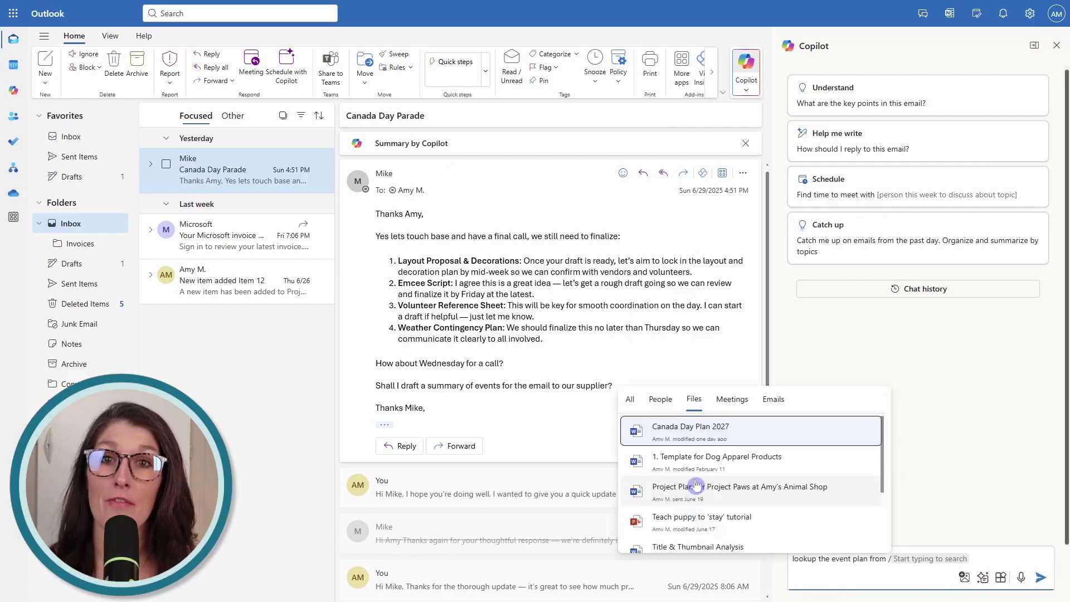
pyautogui.click(773, 435)
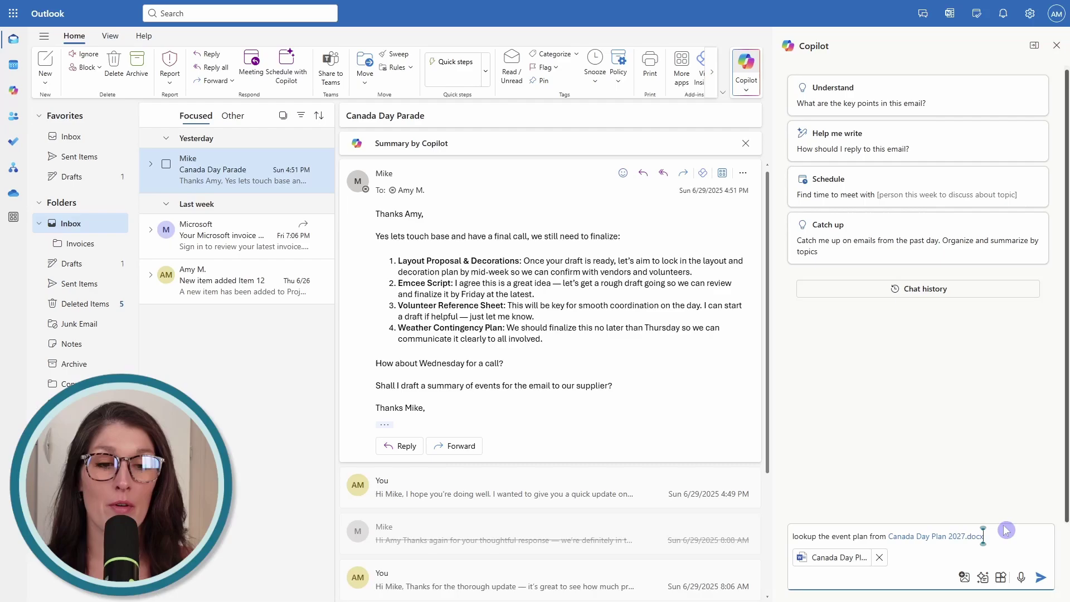
pyautogui.press('Return')
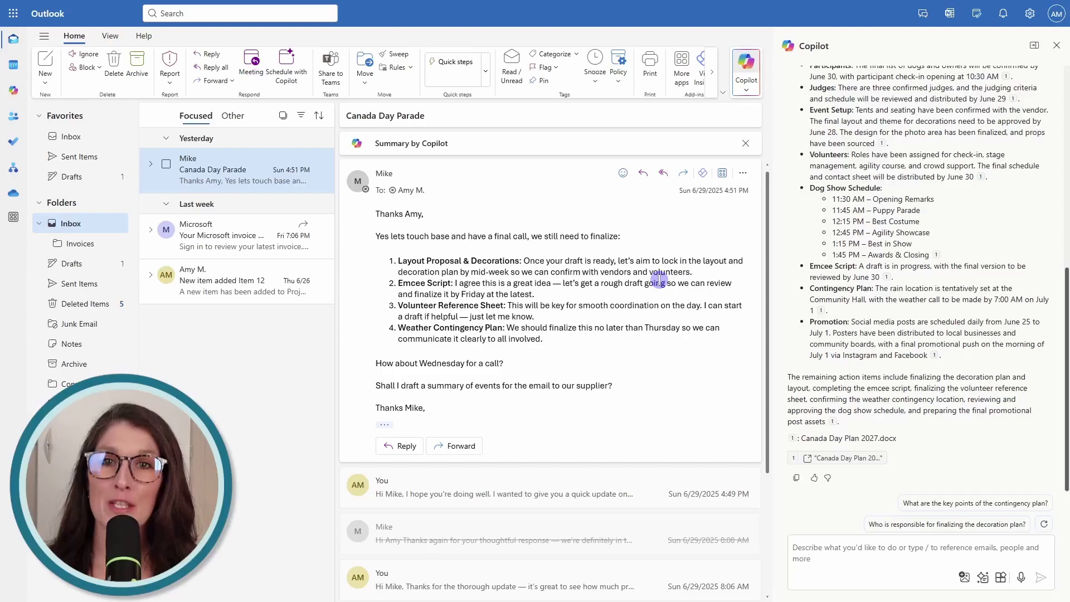
pyautogui.click(1056, 46)
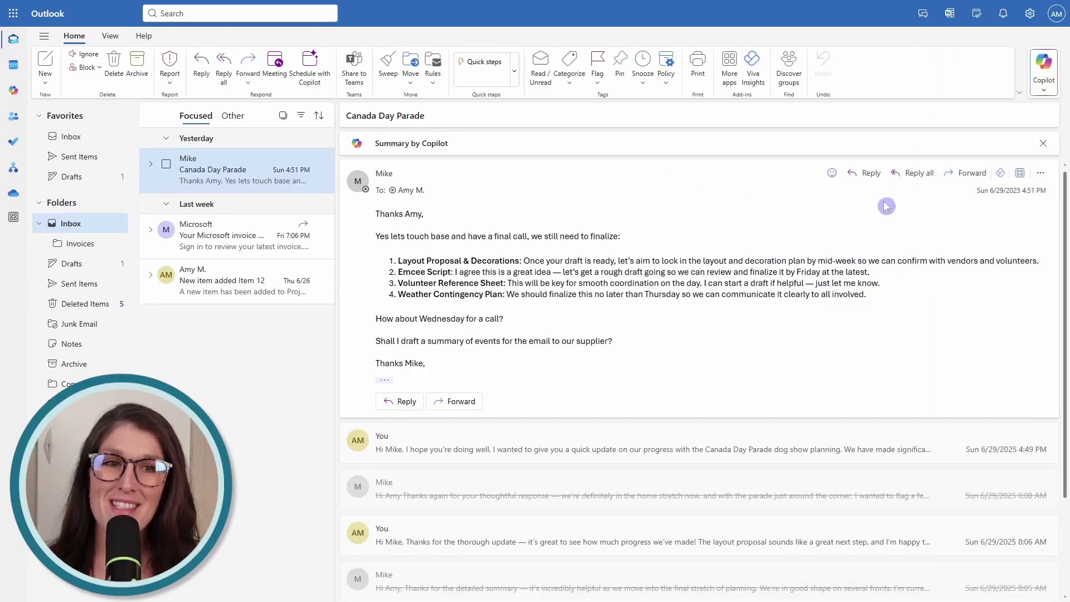
pyautogui.click(871, 174)
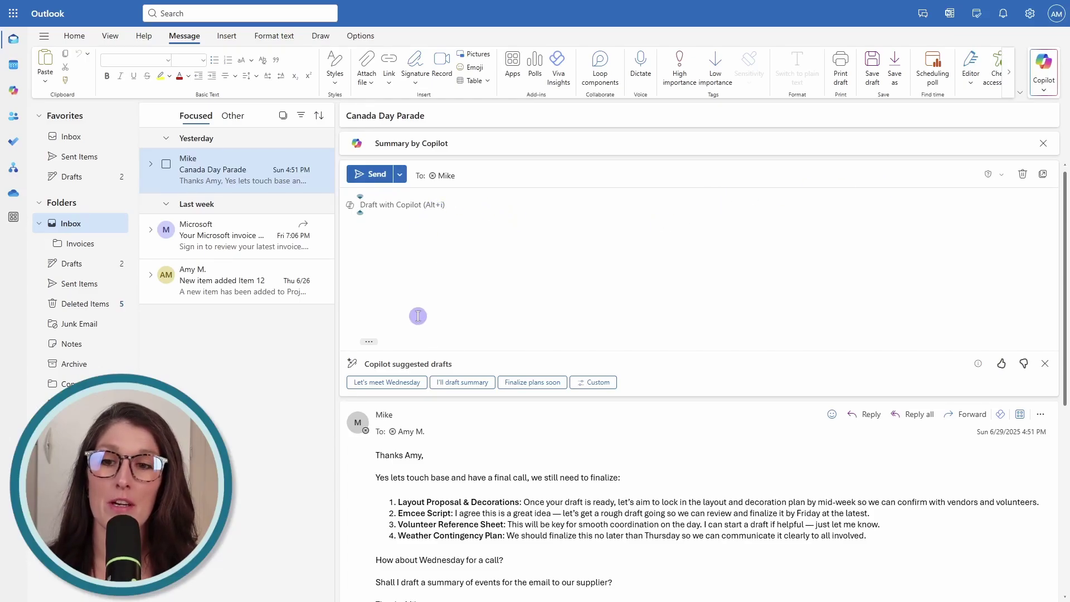
pyautogui.click(361, 386)
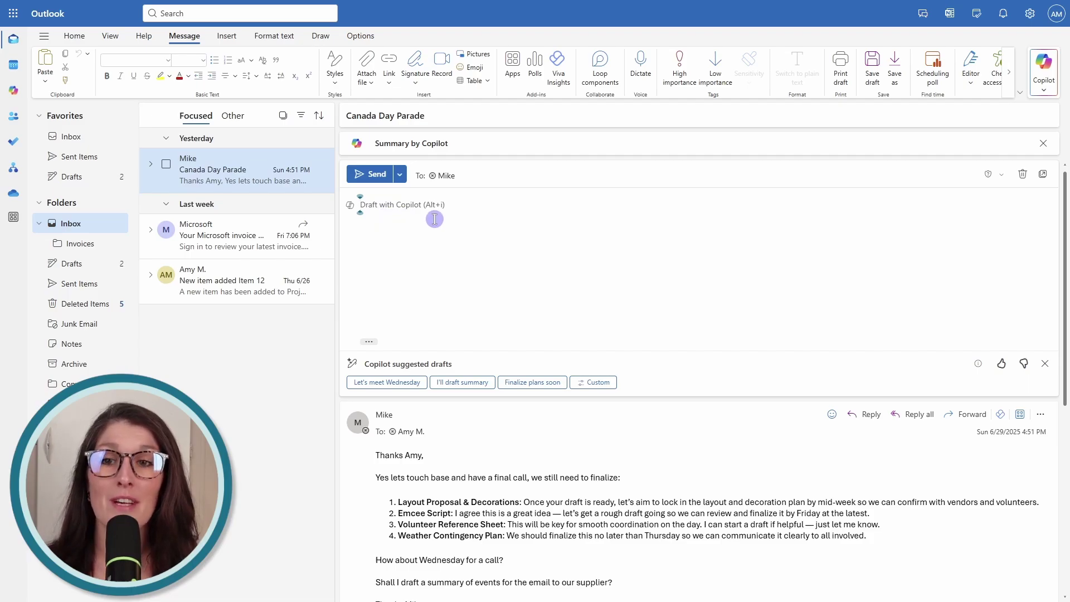
# Paste a Draft with Copilot request covering Mike's key points, a Wednesday afternoon invite and emailing the supplier
pyautogui.hotkey('alt', 'i')
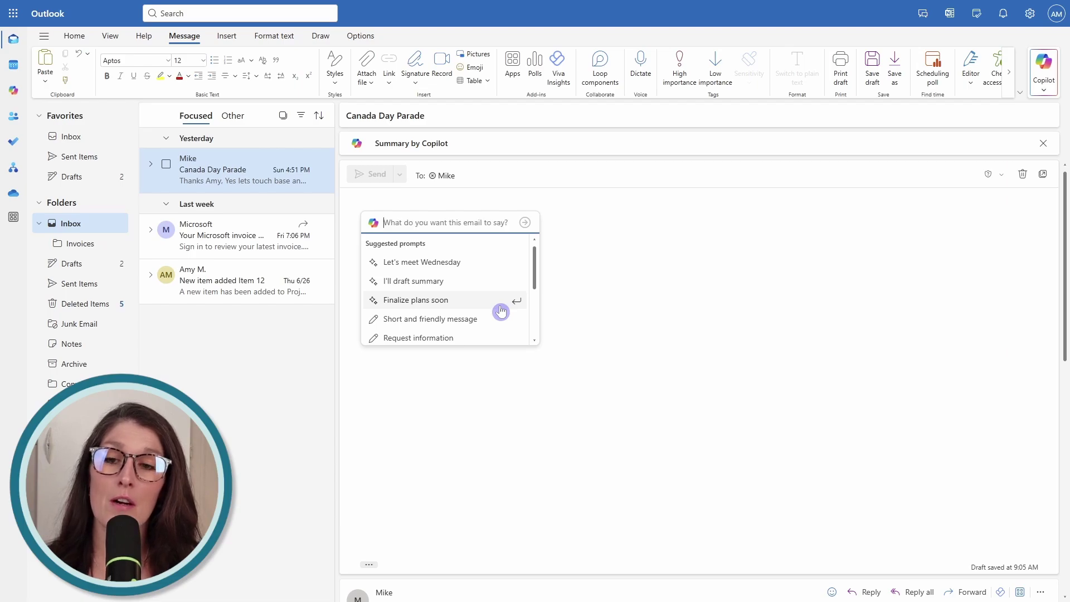
pyautogui.scroll(-1, 501, 311)
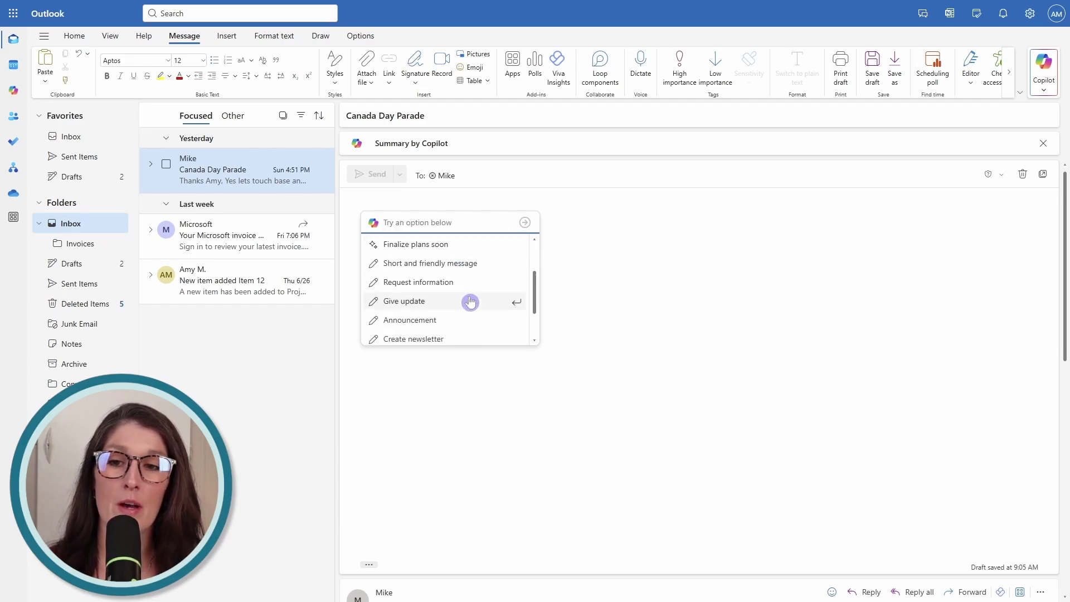
pyautogui.scroll(1, 466, 333)
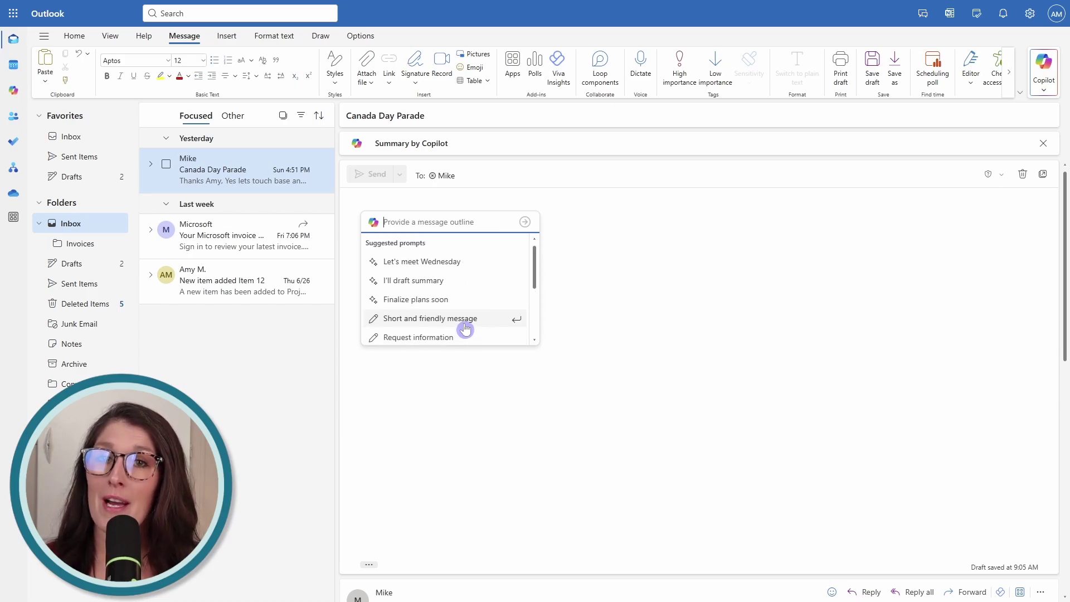
pyautogui.click(456, 223)
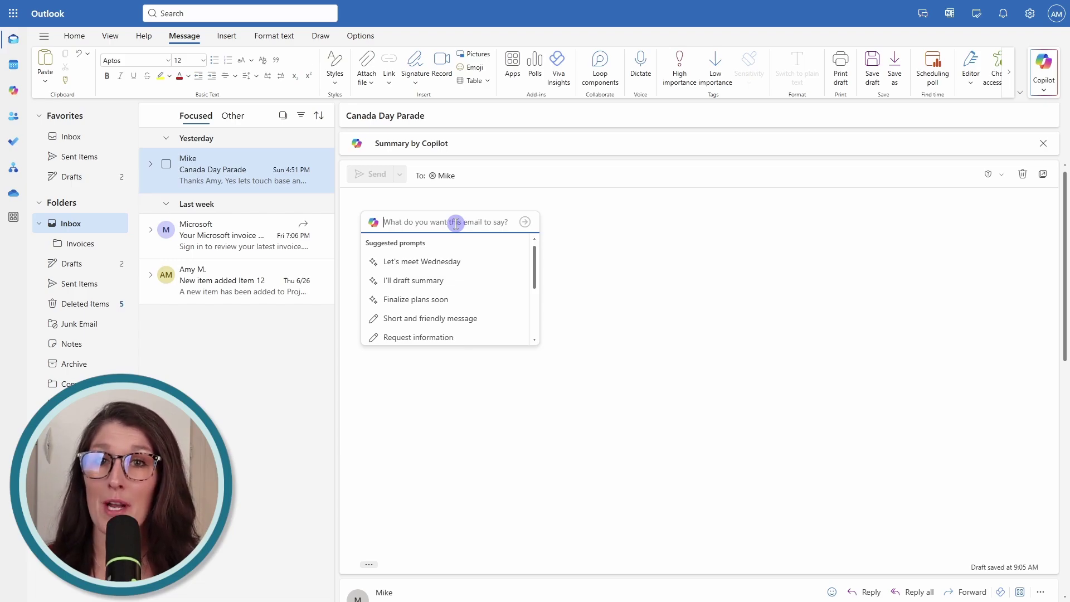
pyautogui.write('address each of the key points and note that I will send an invite link for Wednesday afternoon and also email the supplier regarding the unfortunate circumstances')
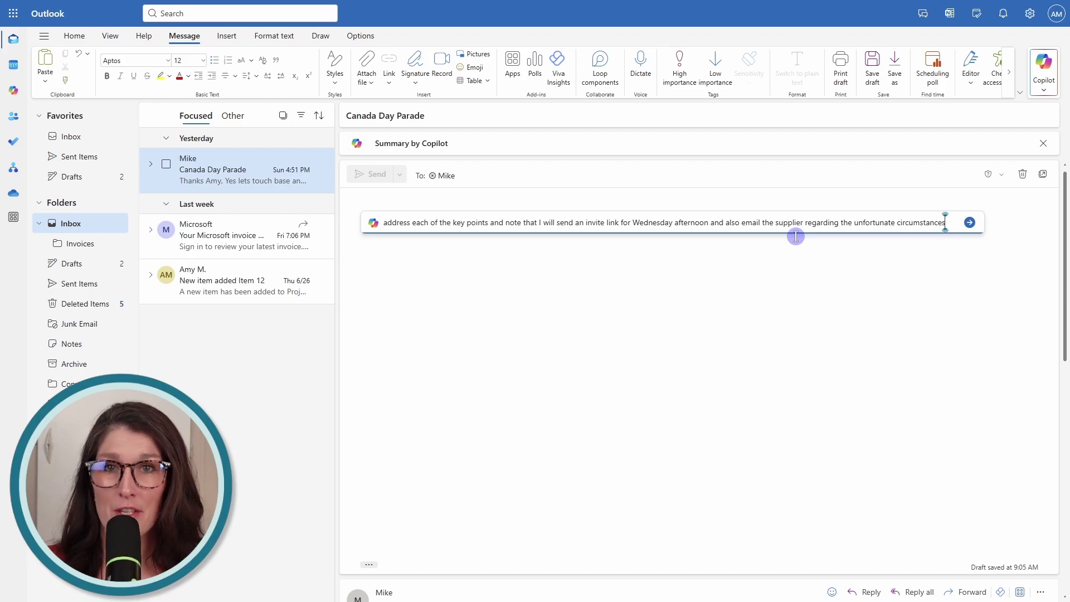
# Generate Copilot's reply with the Wednesday afternoon invite link and beverage supplier email, and keep it
pyautogui.press('Return')
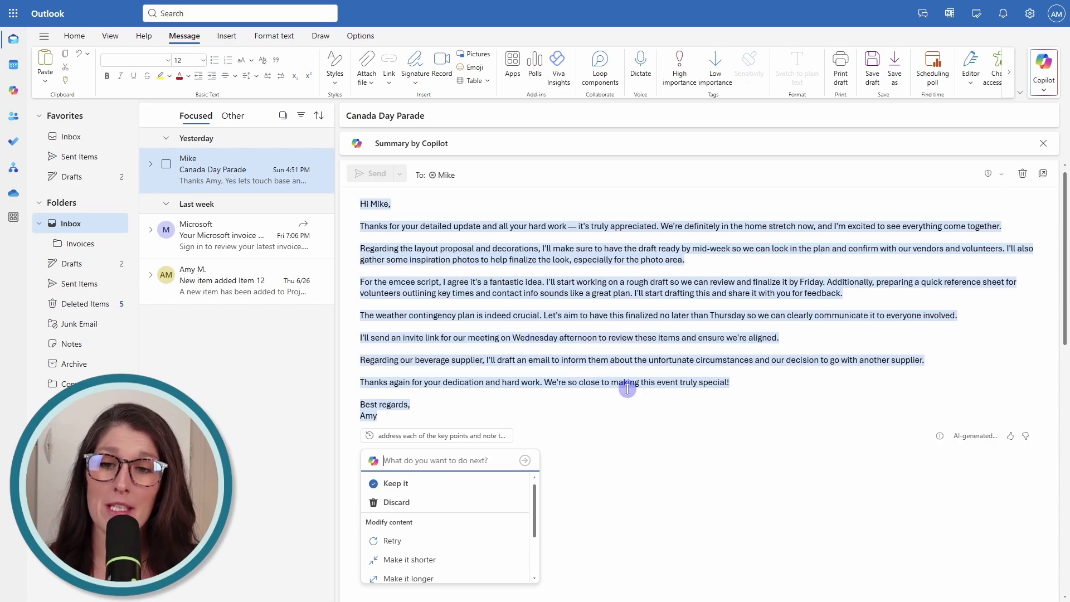
pyautogui.scroll(-3, 624, 390)
pyautogui.scroll(-1, 630, 393)
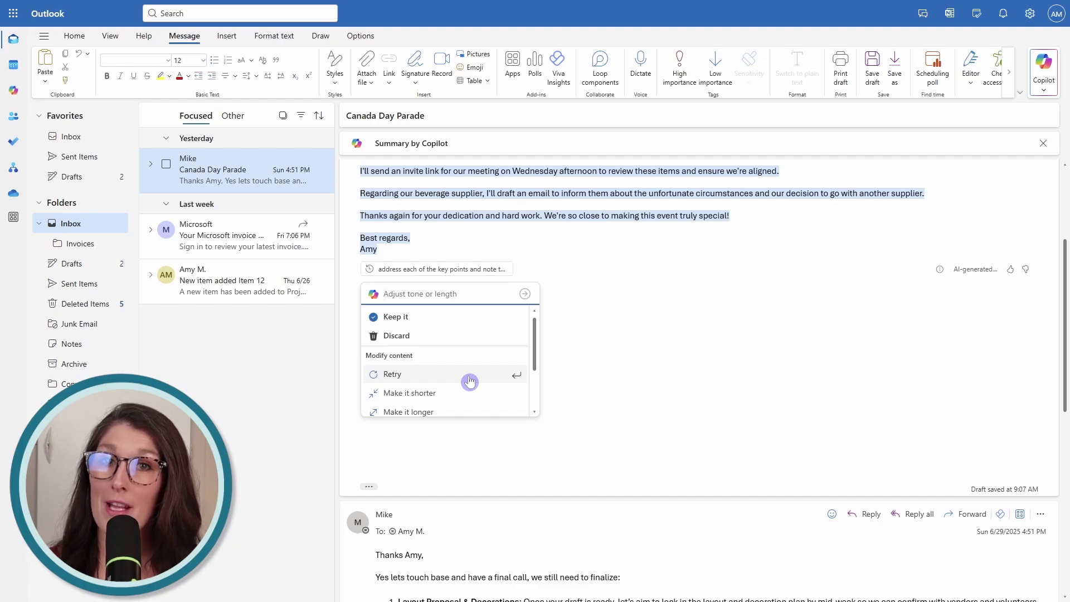
pyautogui.scroll(-2, 470, 381)
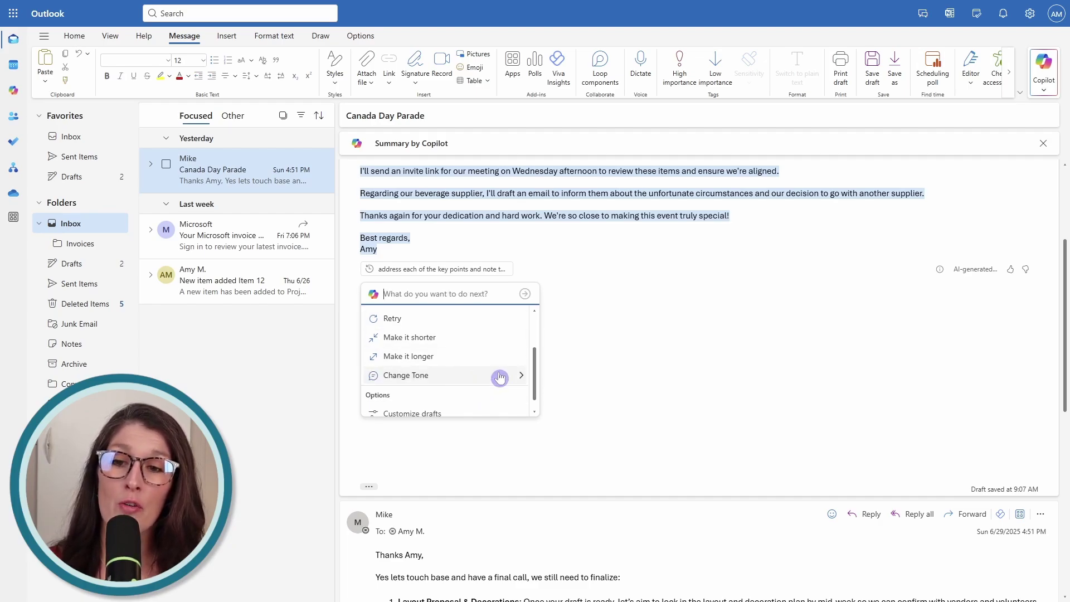
pyautogui.moveTo(498, 376)
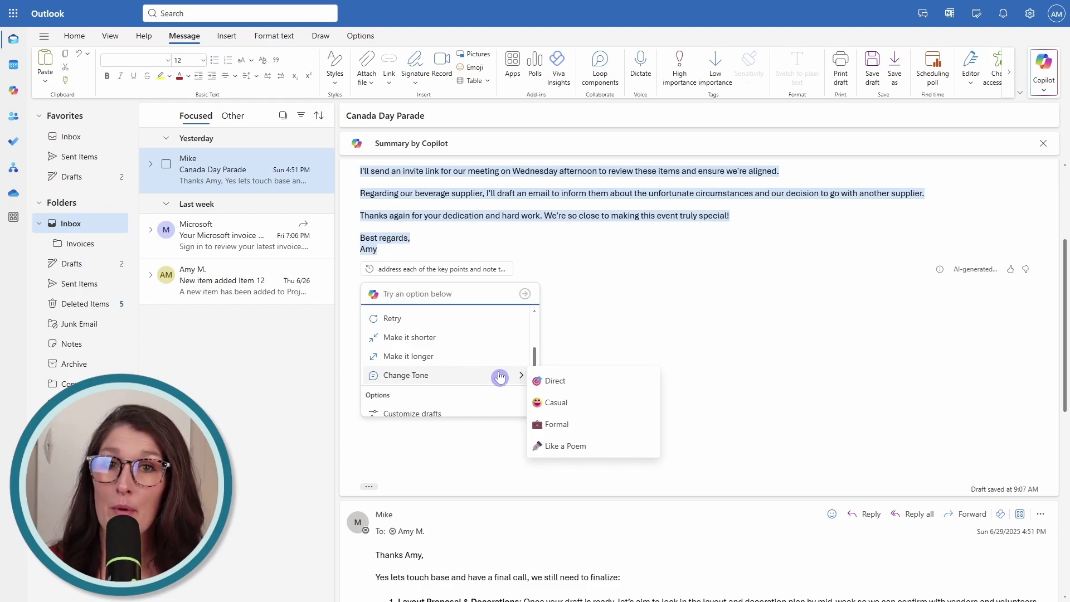
pyautogui.scroll(2, 499, 375)
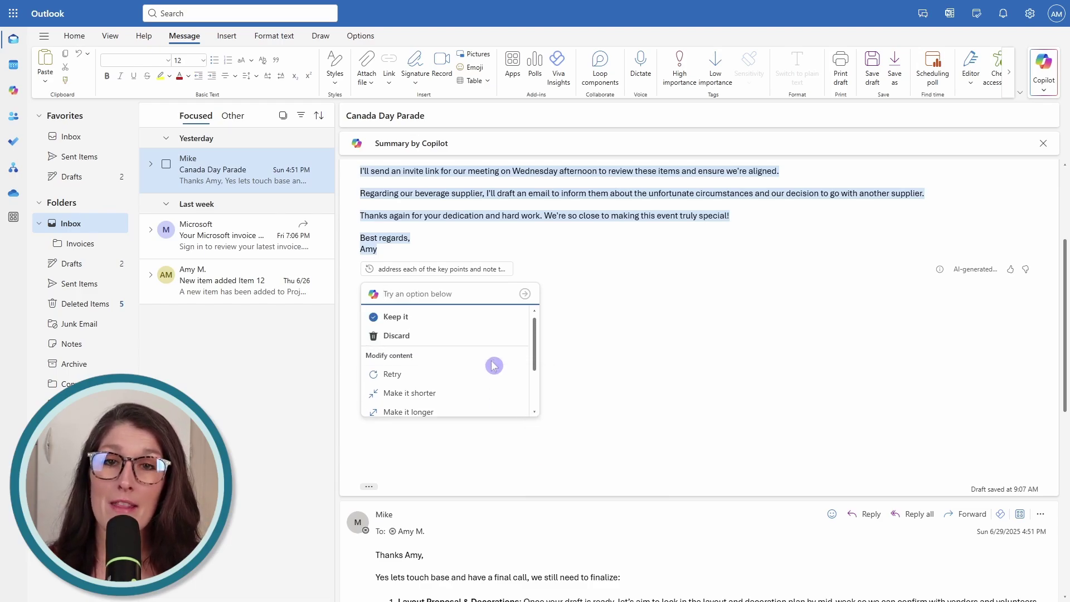
pyautogui.click(411, 322)
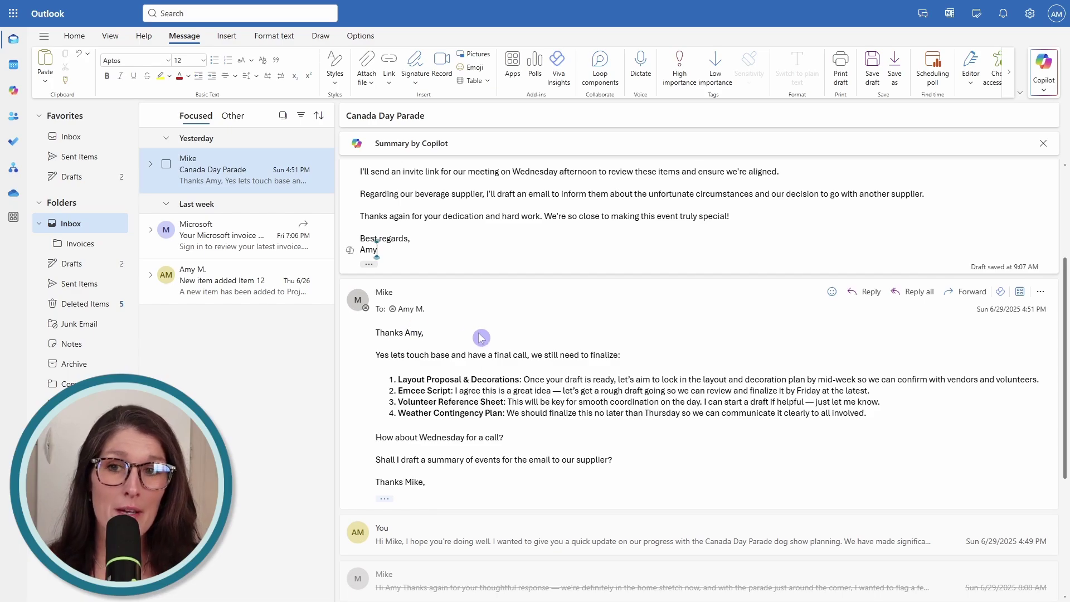
# Select the emcee script paragraph and ask Copilot to make it shorter
pyautogui.scroll(3, 478, 312)
pyautogui.scroll(1, 479, 333)
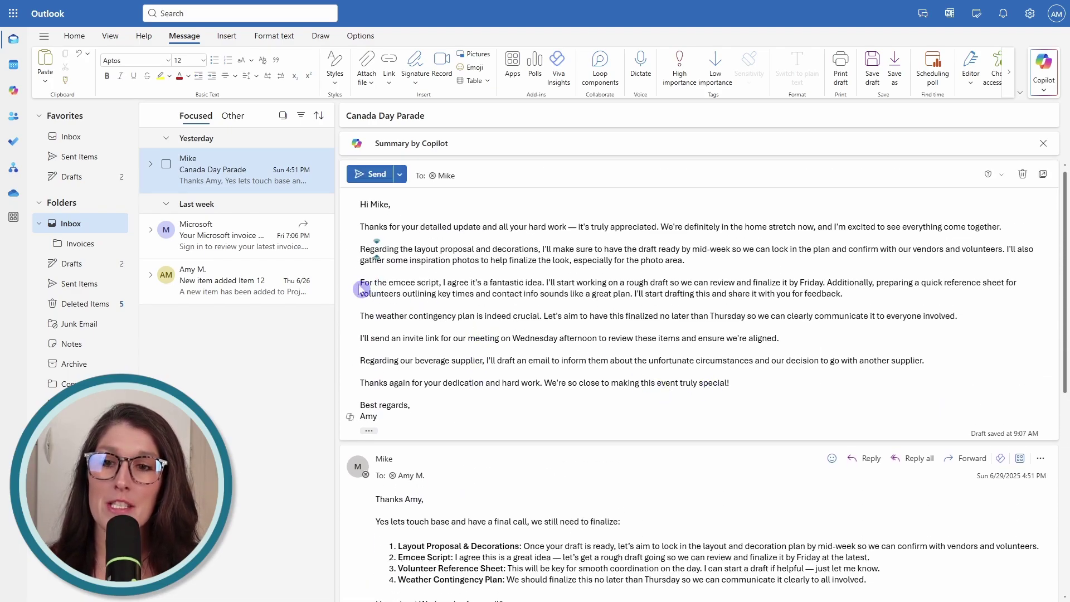
pyautogui.moveTo(361, 282); pyautogui.dragTo(862, 298)
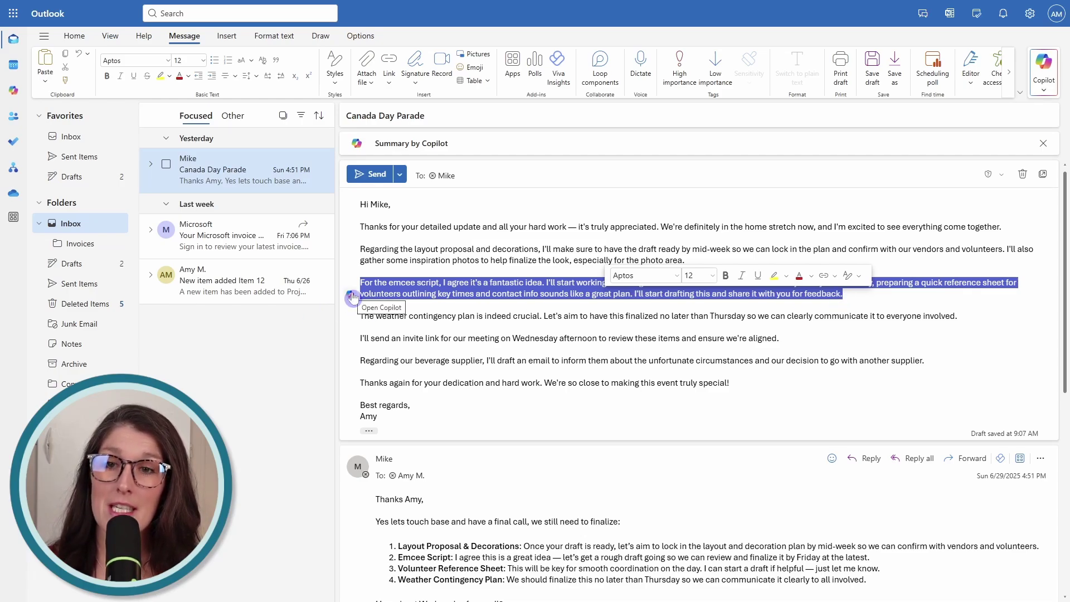
pyautogui.click(352, 297)
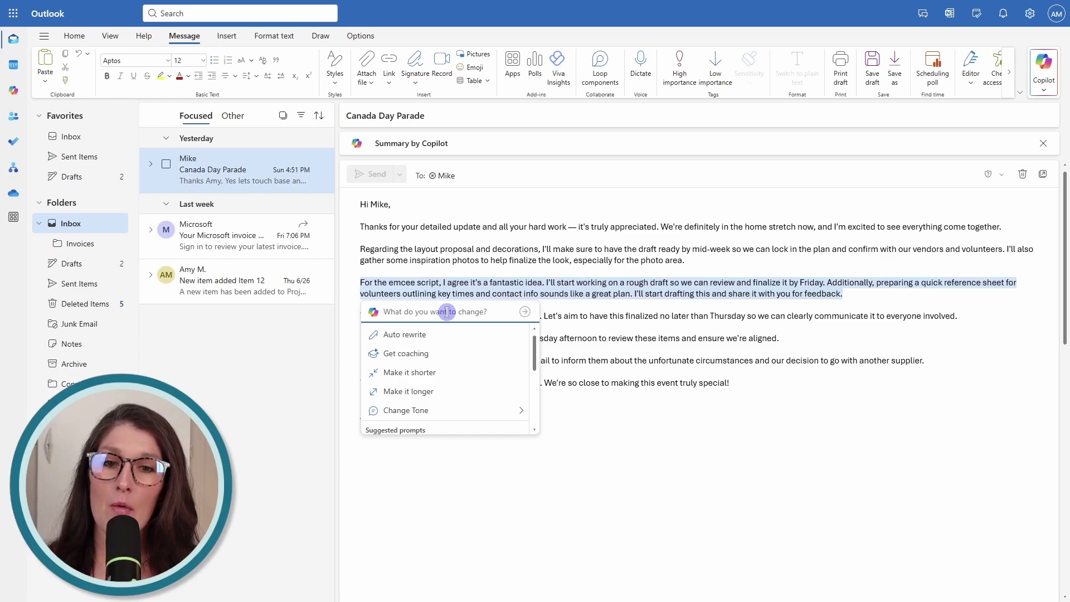
pyautogui.click(446, 373)
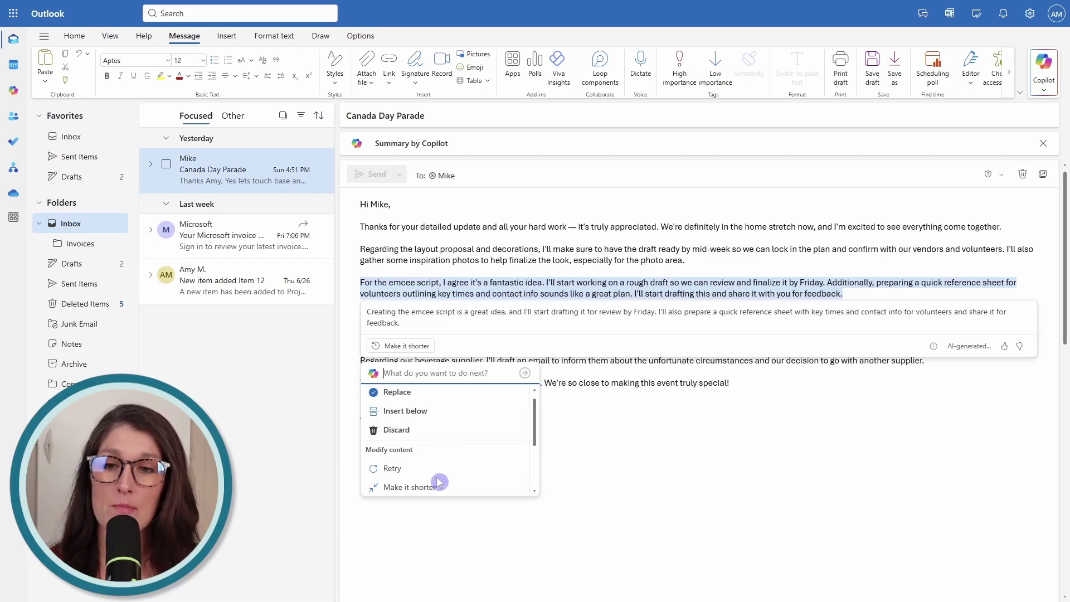
# Apply the shorter emcee paragraph, leave the weather paragraph unchanged, and send the reply to Mike
pyautogui.click(446, 393)
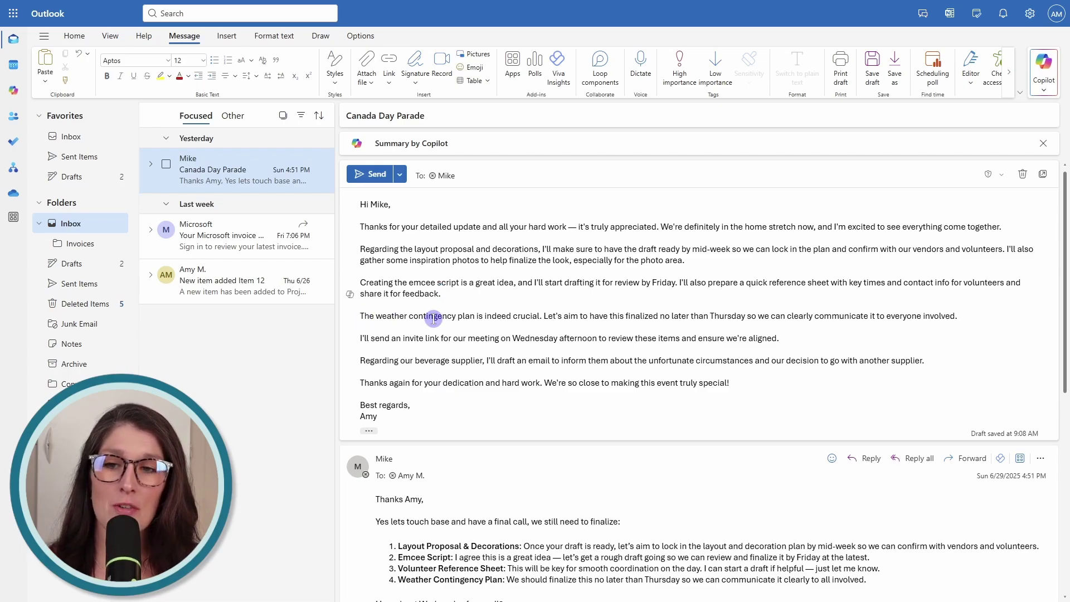
pyautogui.moveTo(362, 316); pyautogui.dragTo(960, 317)
pyautogui.click(350, 316)
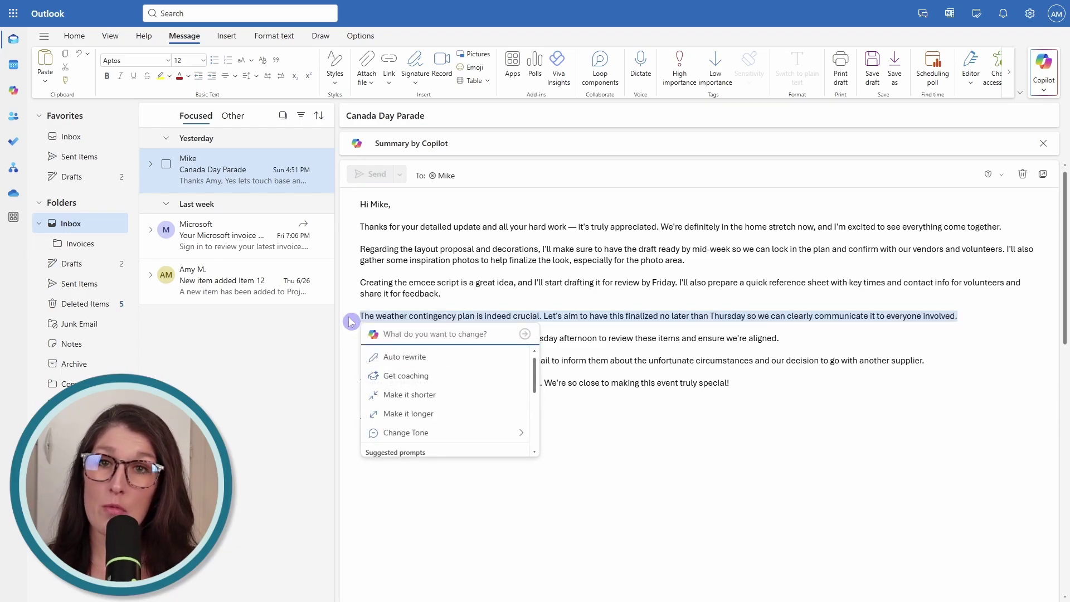
pyautogui.click(403, 333)
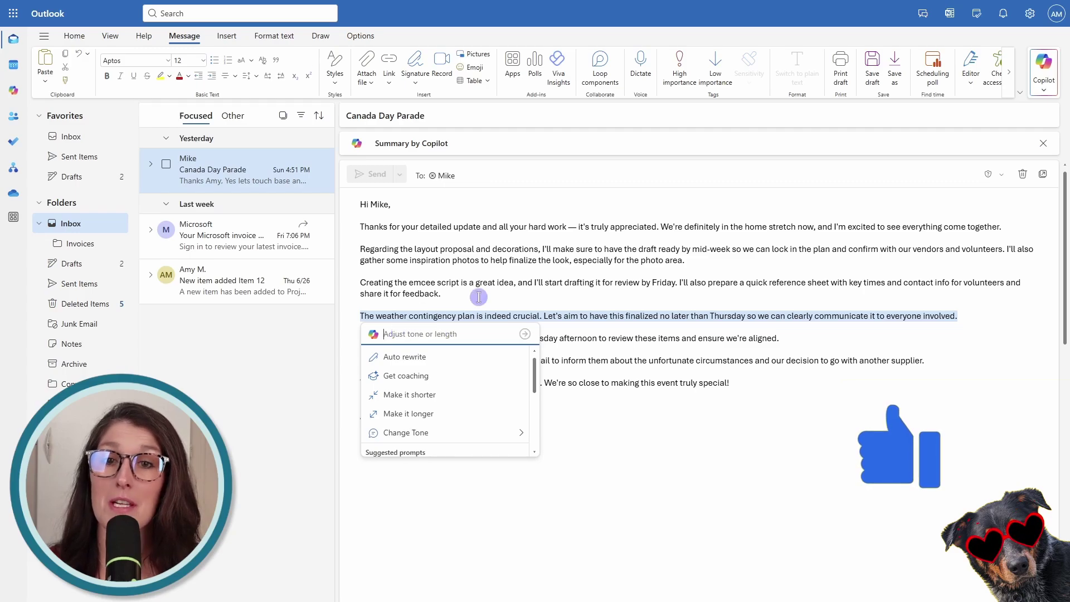
pyautogui.press('Escape')
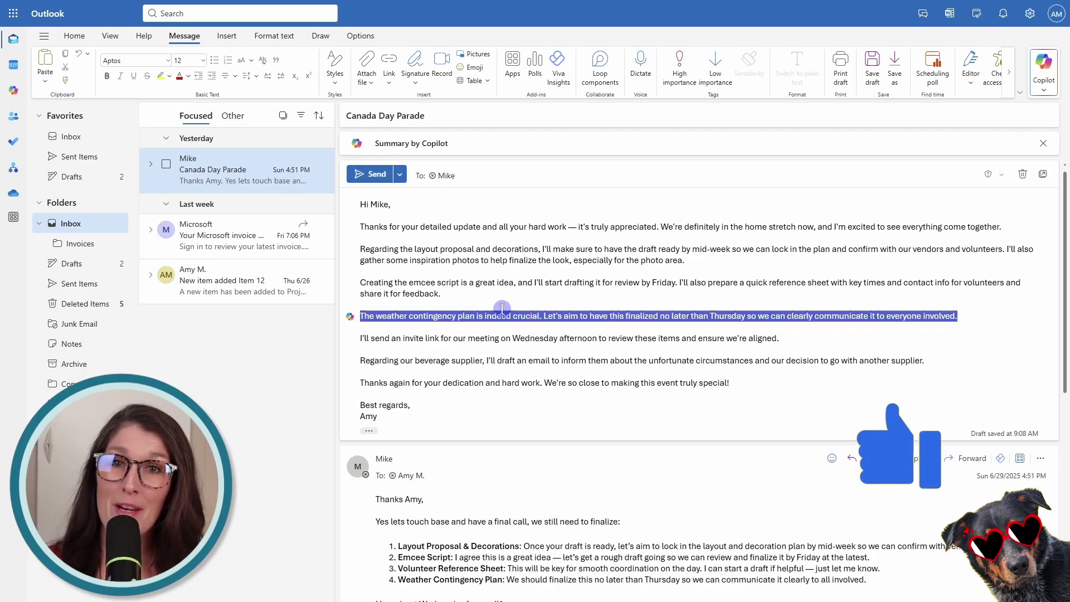
pyautogui.click(376, 175)
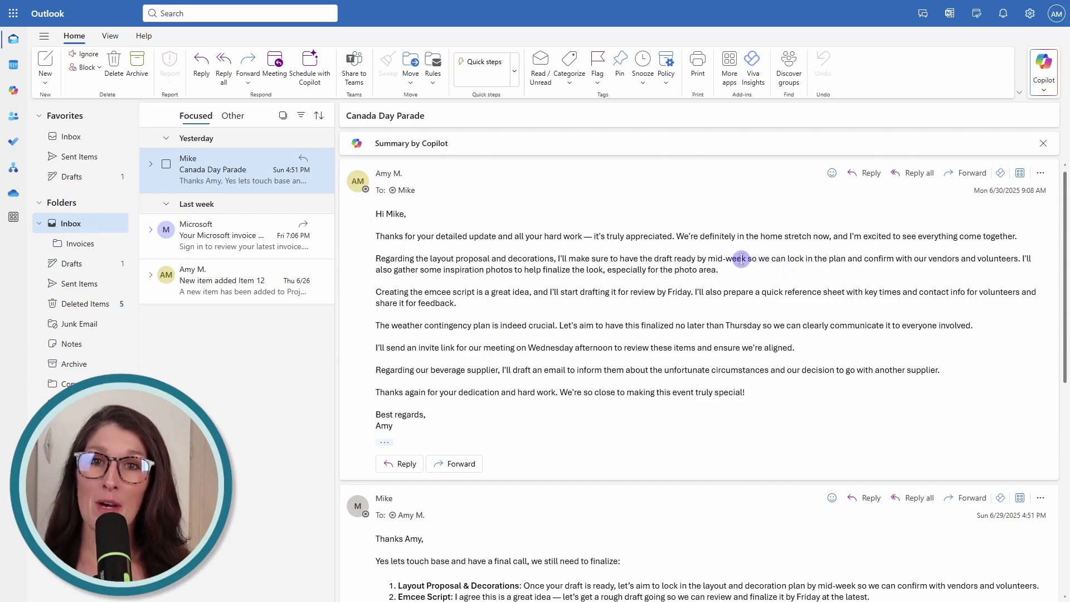
pyautogui.click(1042, 175)
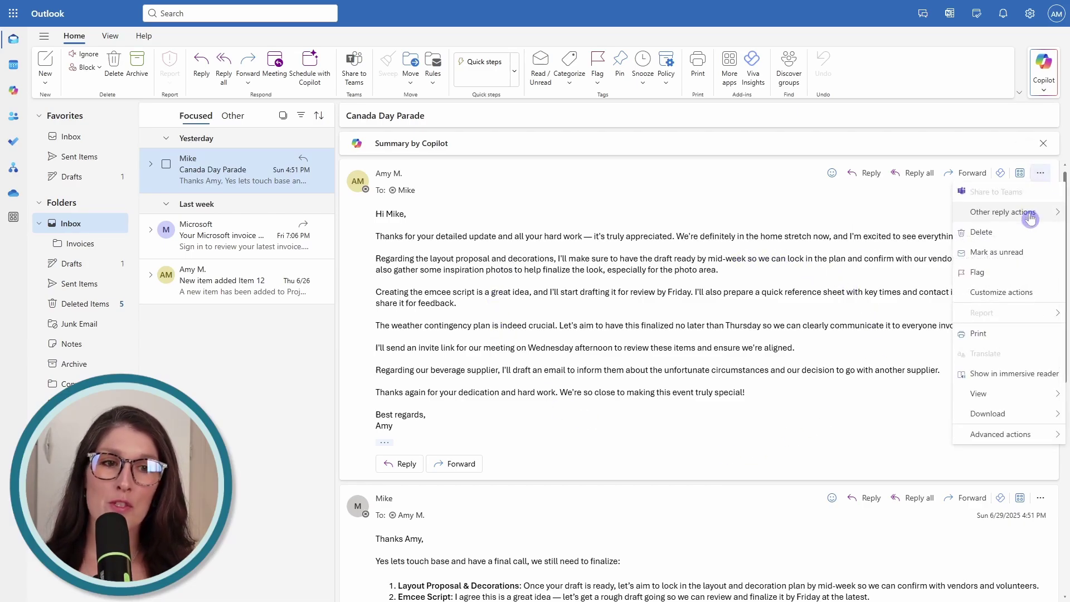
pyautogui.moveTo(1029, 217)
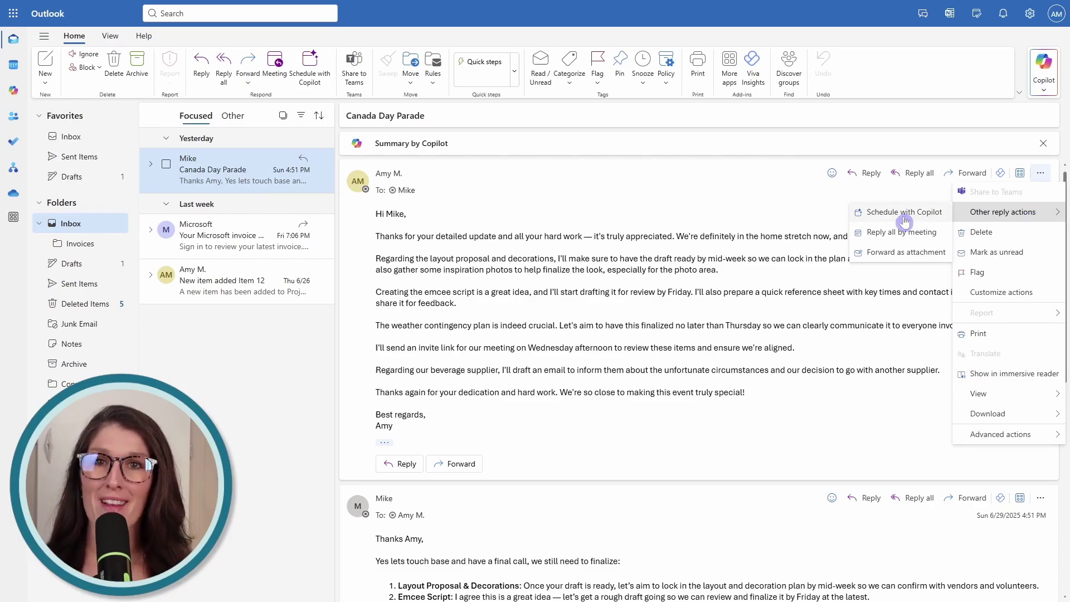
pyautogui.click(493, 252)
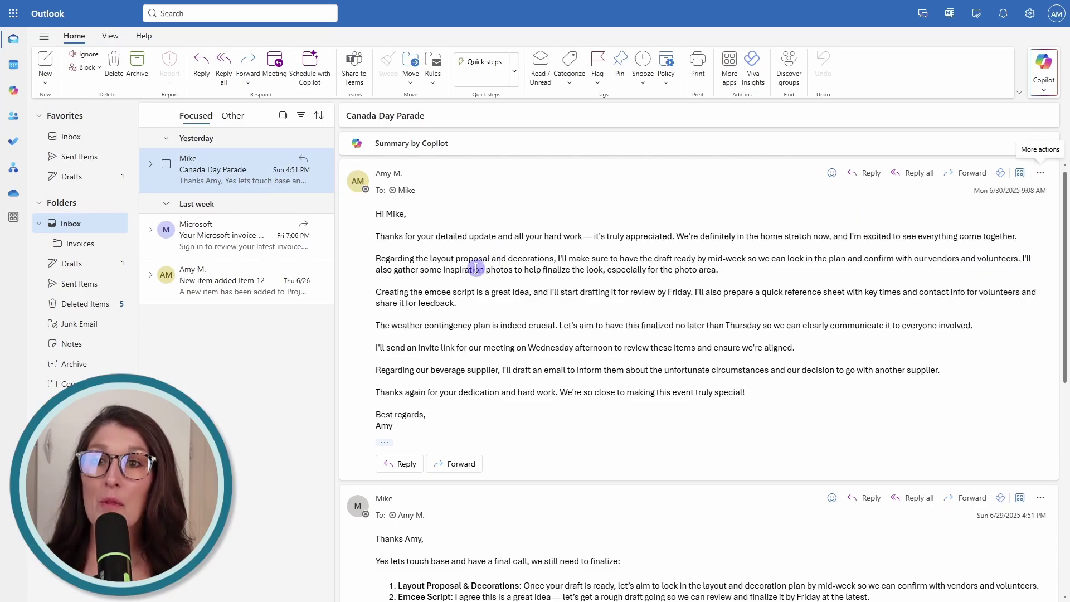
# Have Copilot draft the 'Finalizing Canada Day Parade Plans' meeting and insert its agenda into the body
pyautogui.click(311, 66)
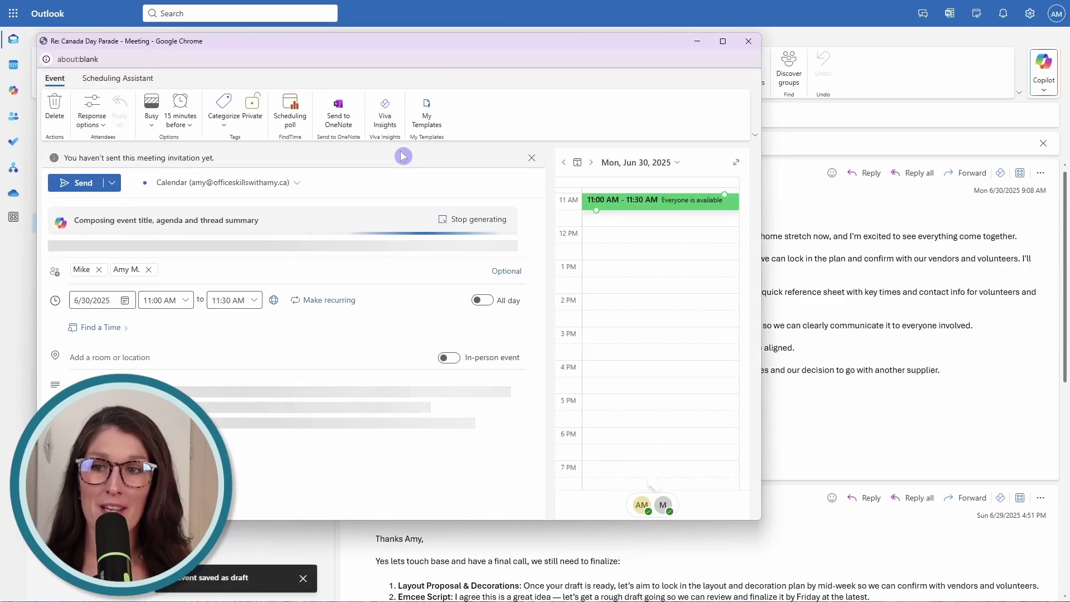
pyautogui.click(724, 43)
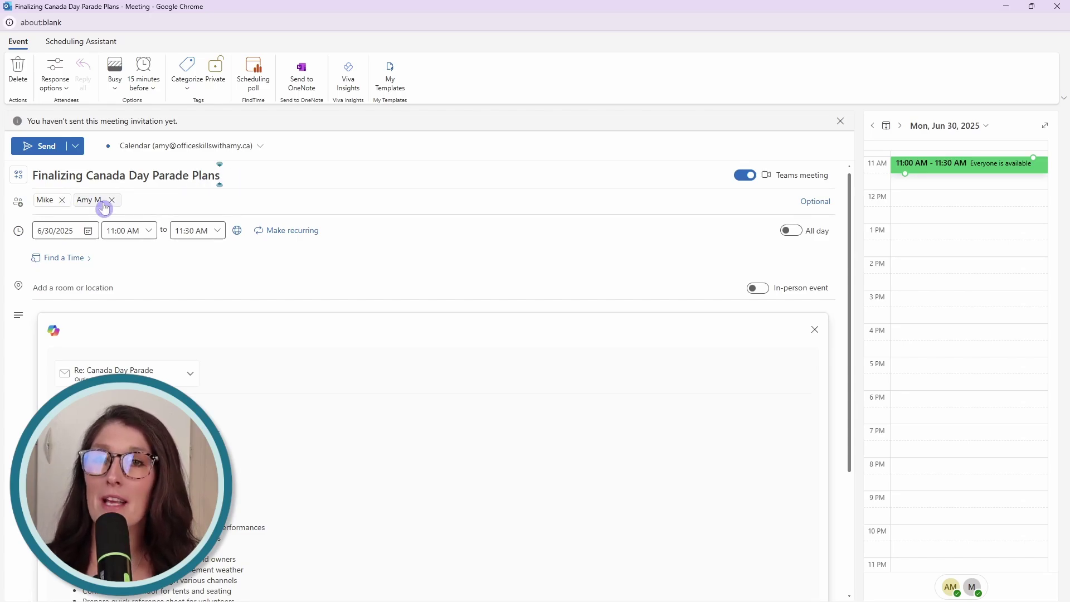
pyautogui.moveTo(105, 204)
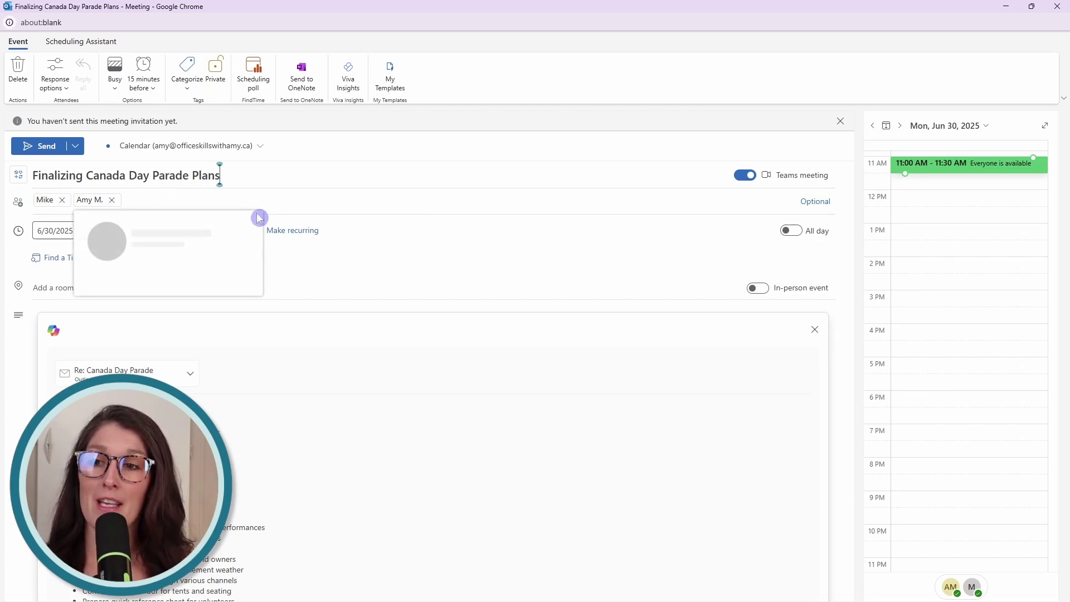
pyautogui.click(588, 290)
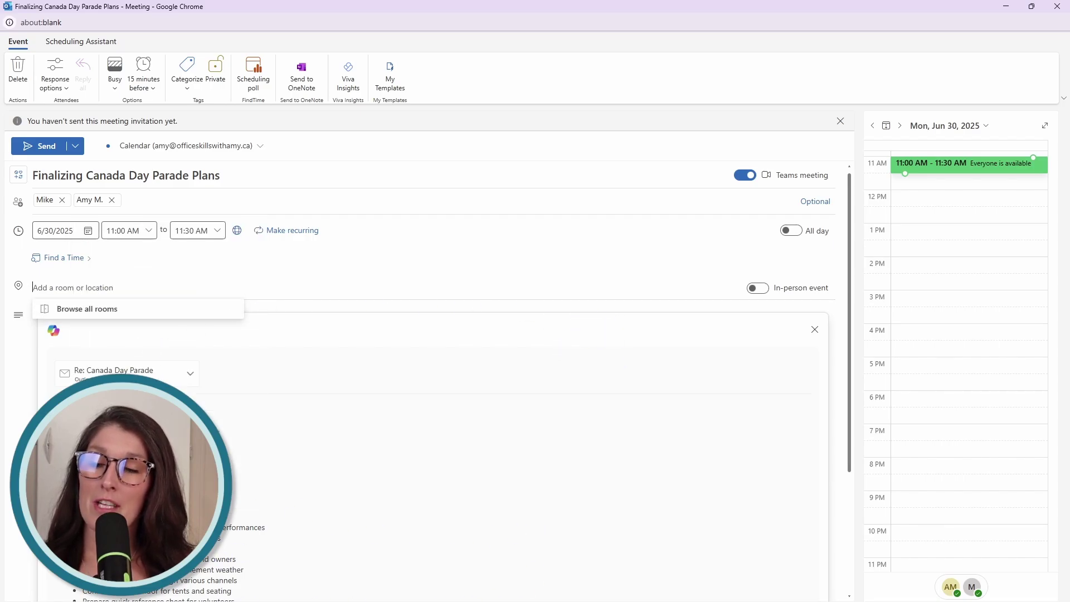
pyautogui.click(354, 404)
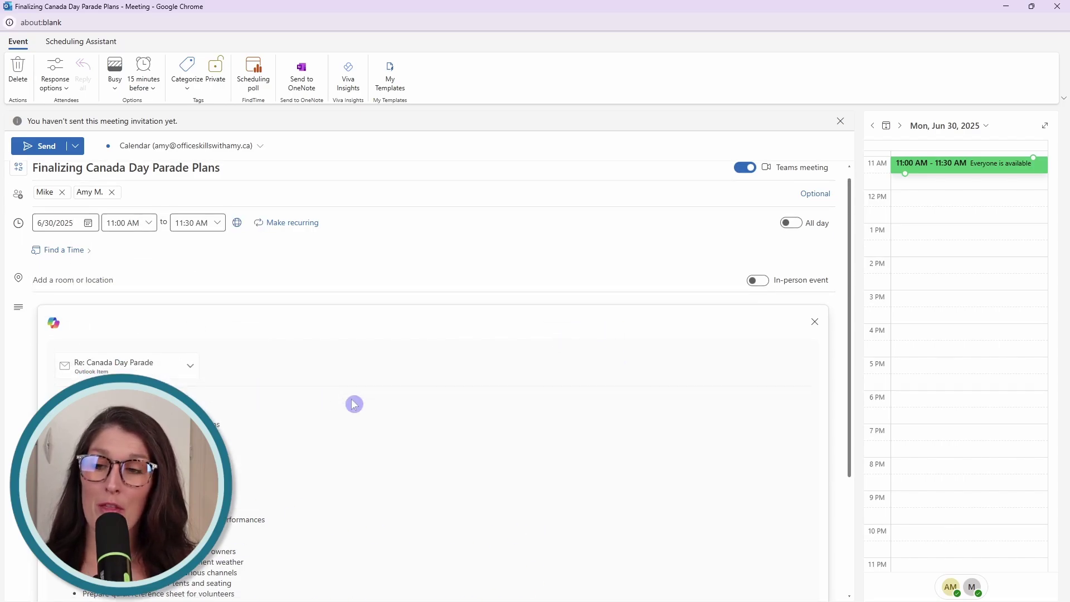
pyautogui.scroll(-3, 353, 403)
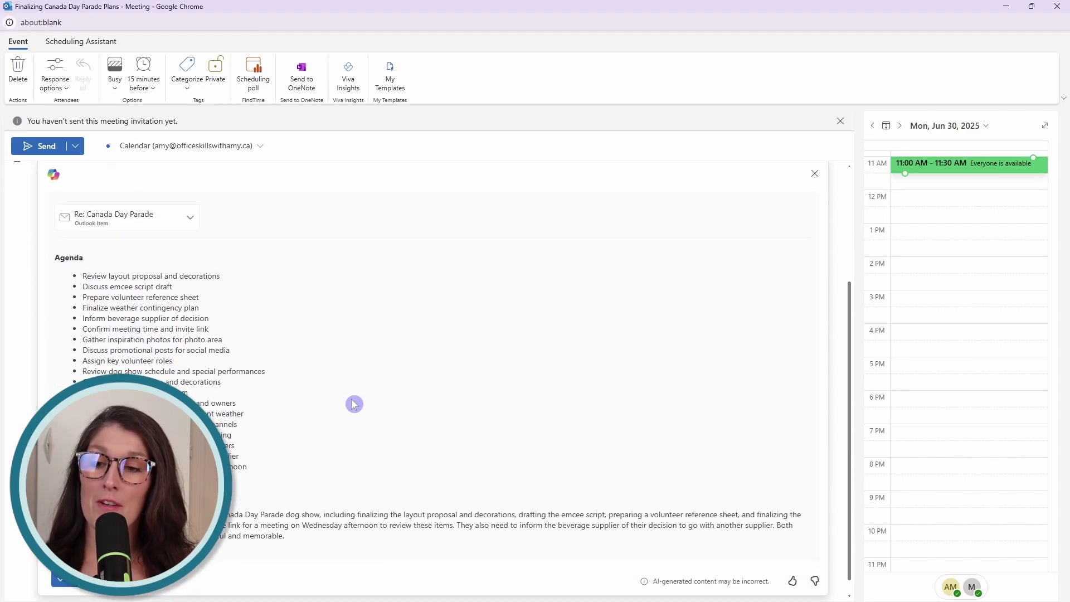
pyautogui.click(67, 582)
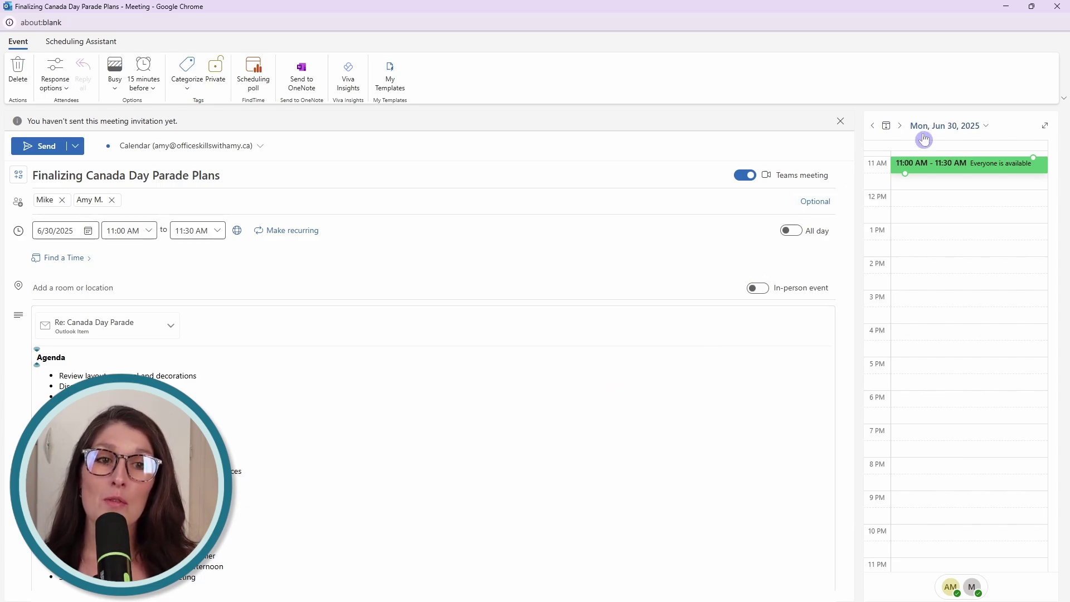
# Move the meeting to Wednesday, July 2 using the calendar pane
pyautogui.click(902, 127)
pyautogui.click(902, 128)
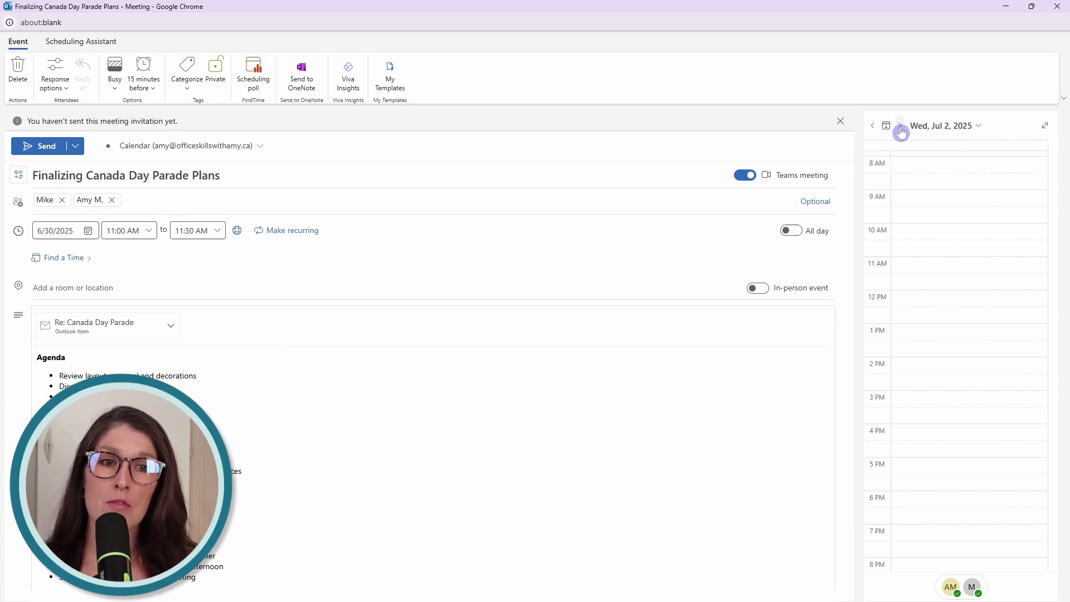
pyautogui.click(922, 231)
pyautogui.click(960, 237)
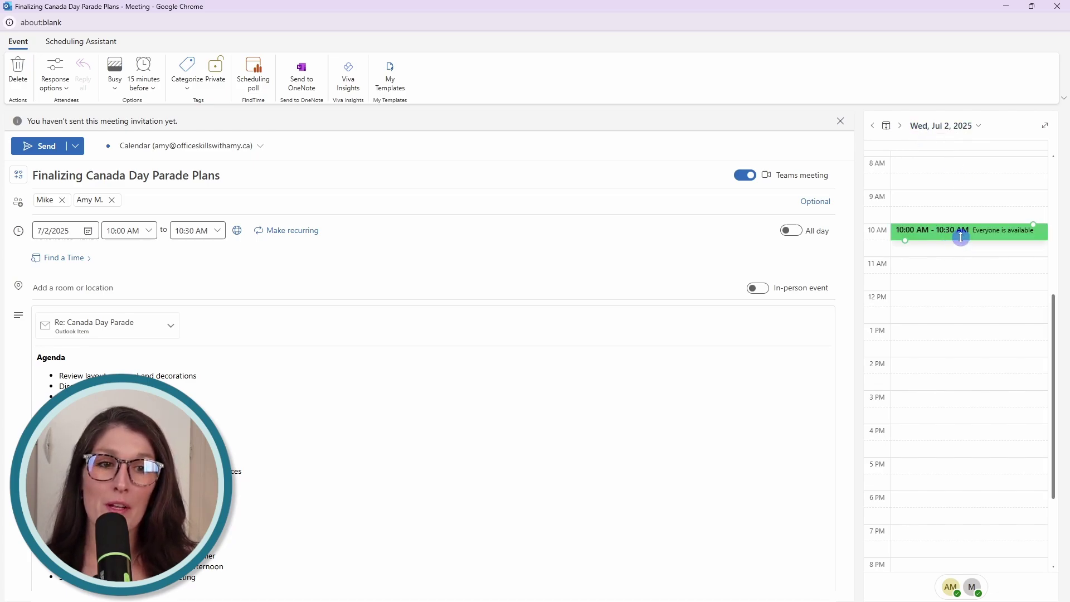
pyautogui.click(999, 239)
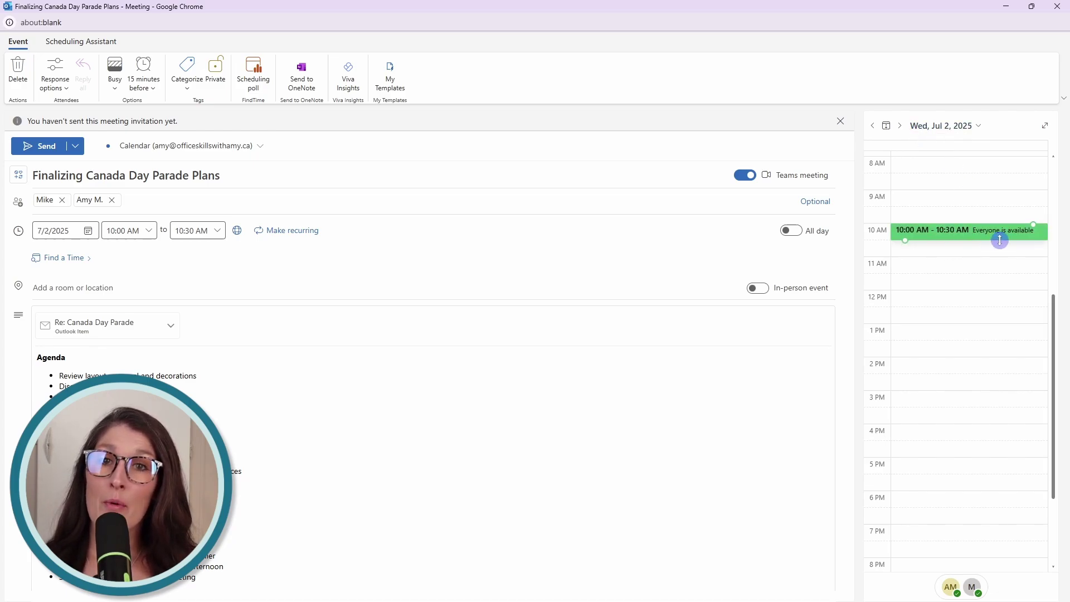
# Pick the 11:00 AM suggested time and send the meeting invitation
pyautogui.click(64, 260)
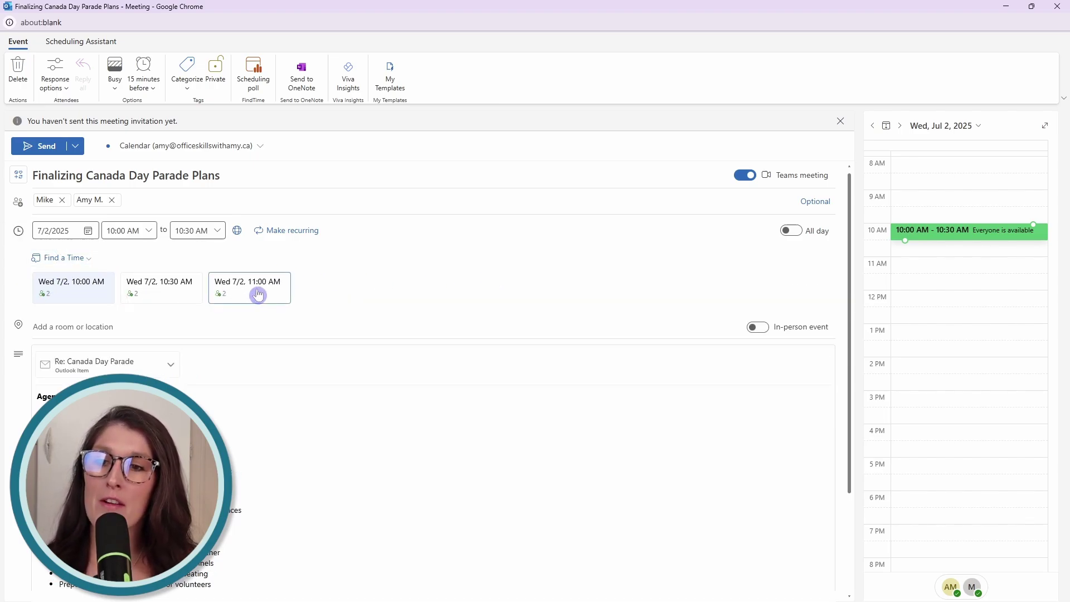
pyautogui.moveTo(257, 294)
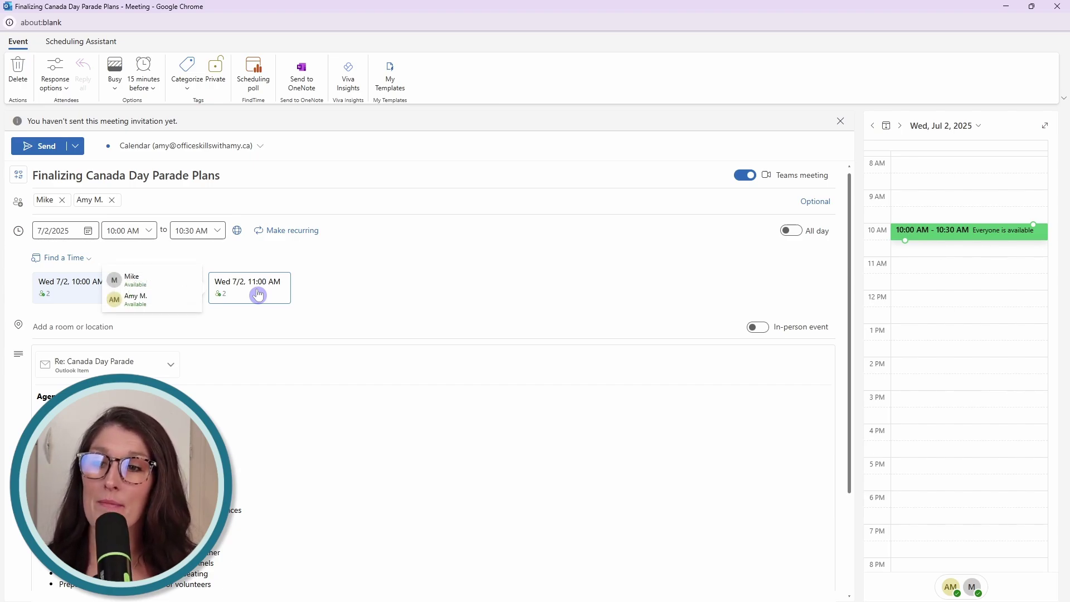
pyautogui.click(258, 294)
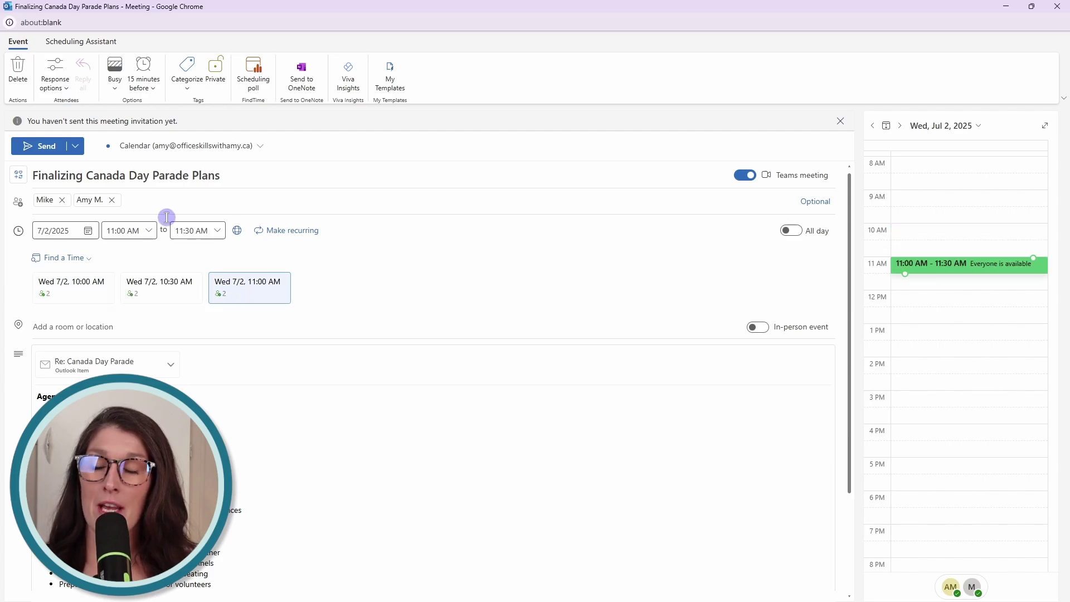
pyautogui.click(39, 146)
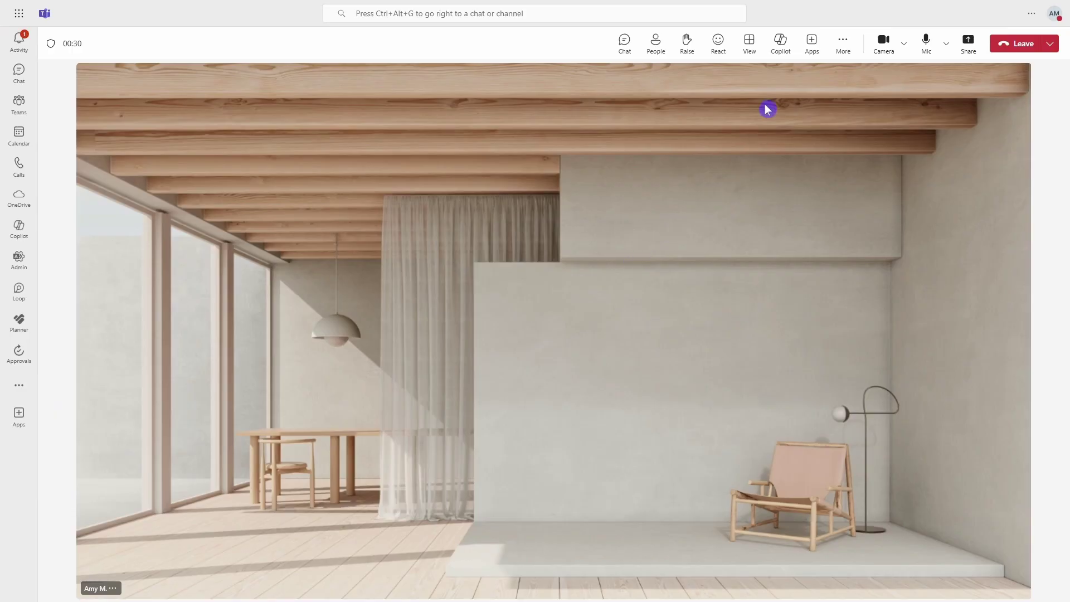
# Open Copilot in the Teams meeting toolbar and turn on transcription
pyautogui.click(780, 42)
pyautogui.click(615, 131)
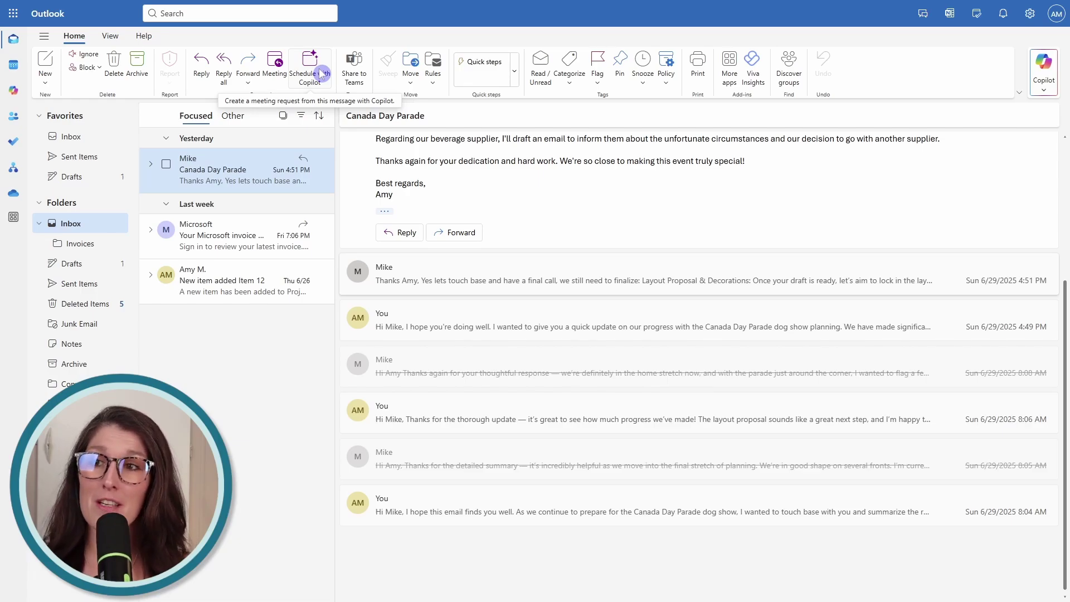
# Start a new email and keep Copilot's draft cancelling the supplier agreement due to recent events
pyautogui.click(44, 61)
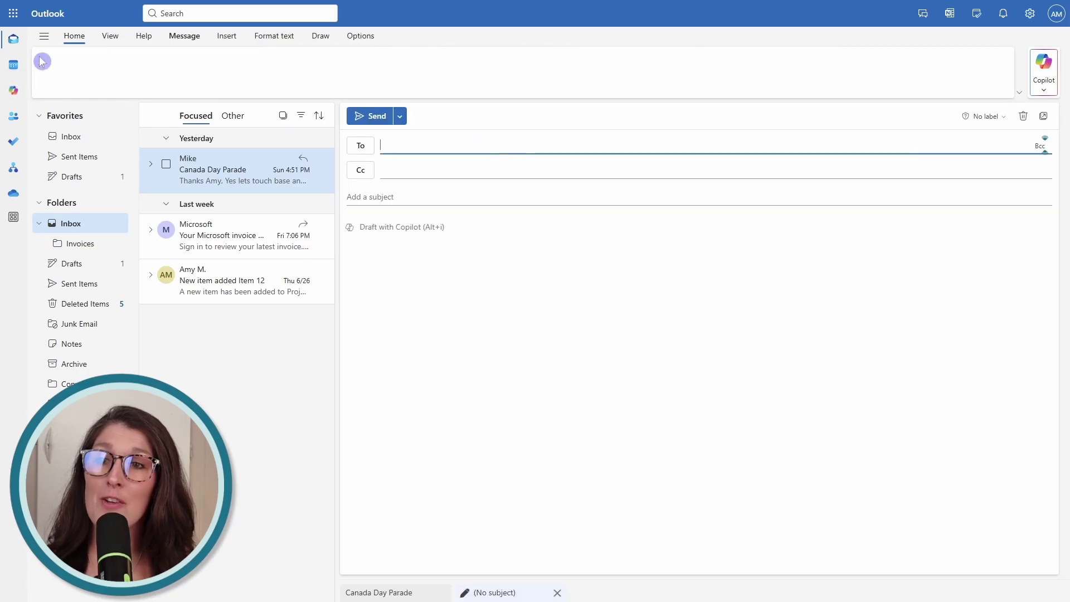
pyautogui.click(353, 231)
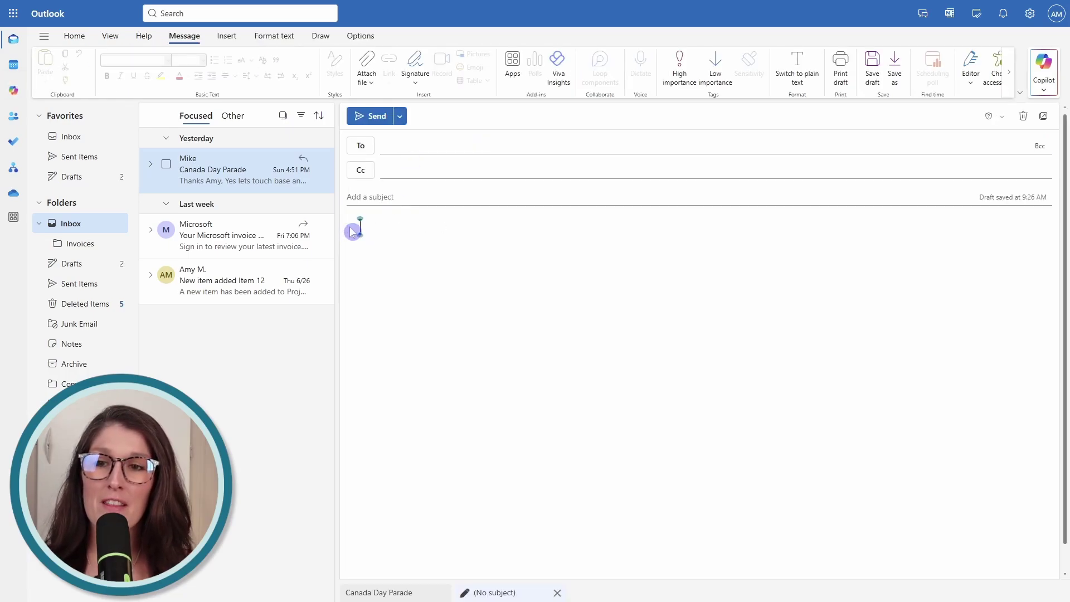
pyautogui.click(353, 232)
pyautogui.write('draft an email to a supplier indicating that we need to cancel our agreement due to the recent events')
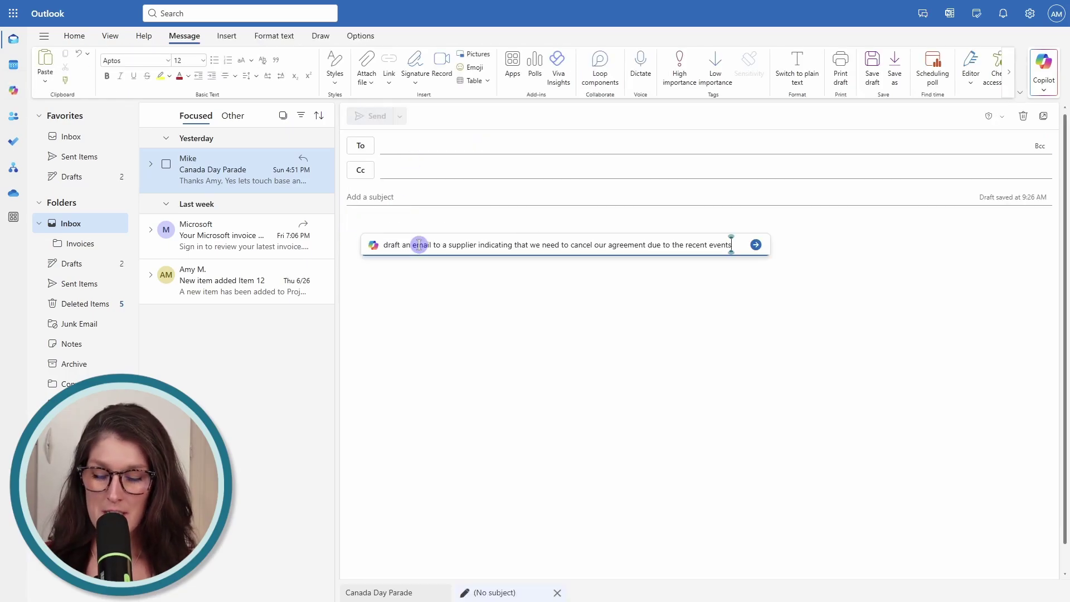
pyautogui.press('Return')
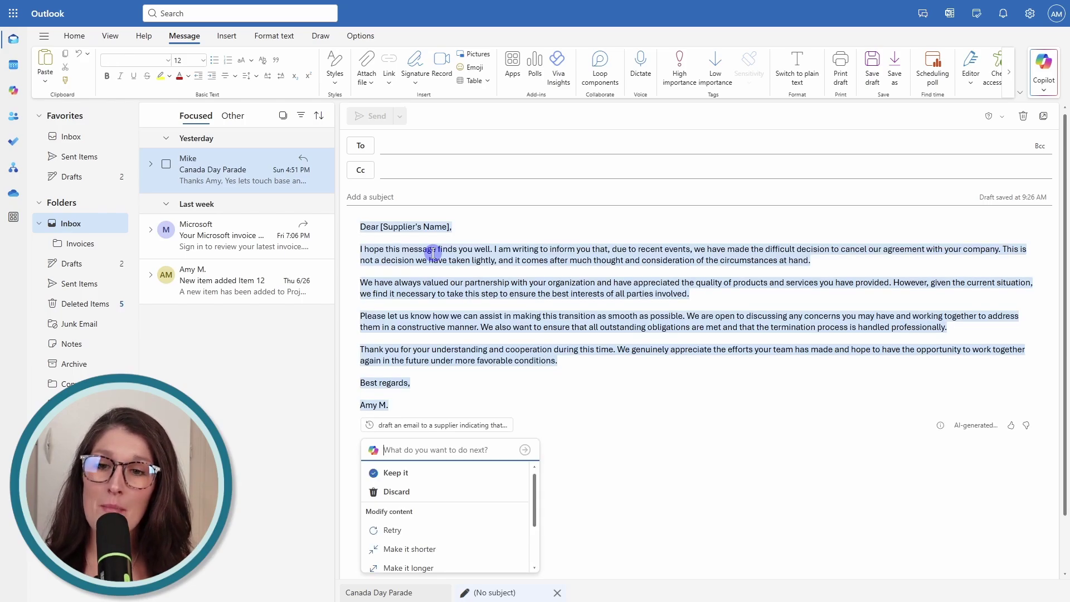
pyautogui.click(423, 482)
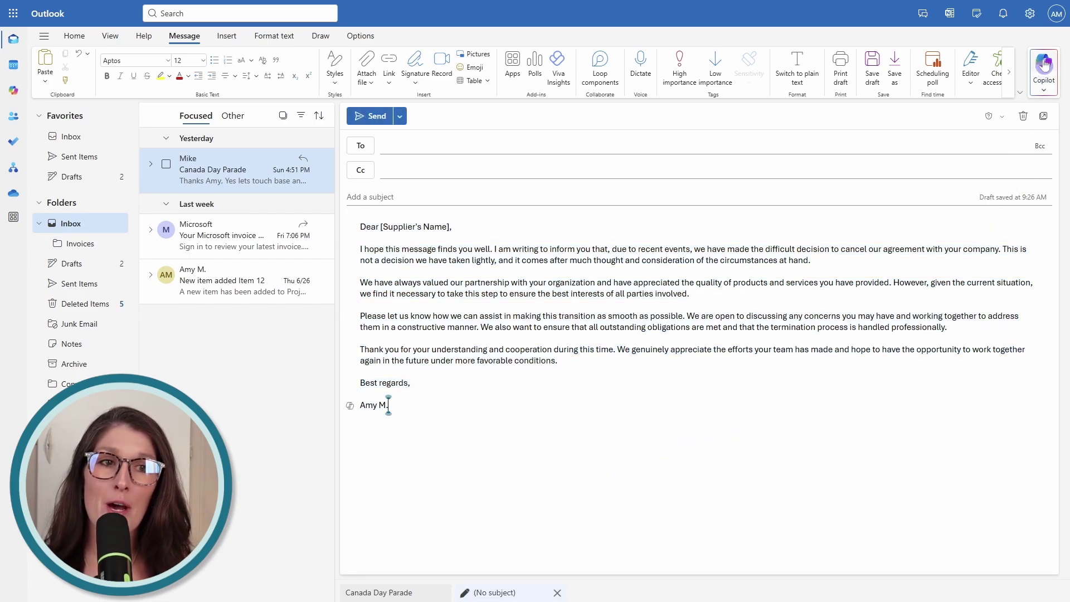
# Run Copilot Coaching on the supplier cancellation draft
pyautogui.click(1042, 94)
pyautogui.click(1001, 130)
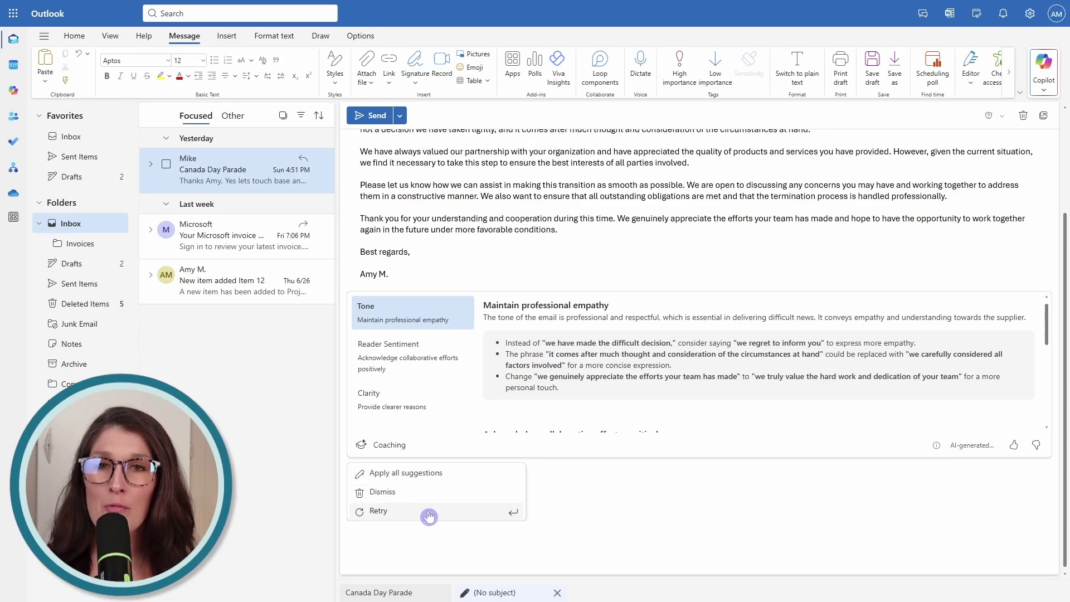
# Apply all coaching suggestions and replace the draft with the rewrite citing recent market changes
pyautogui.click(476, 473)
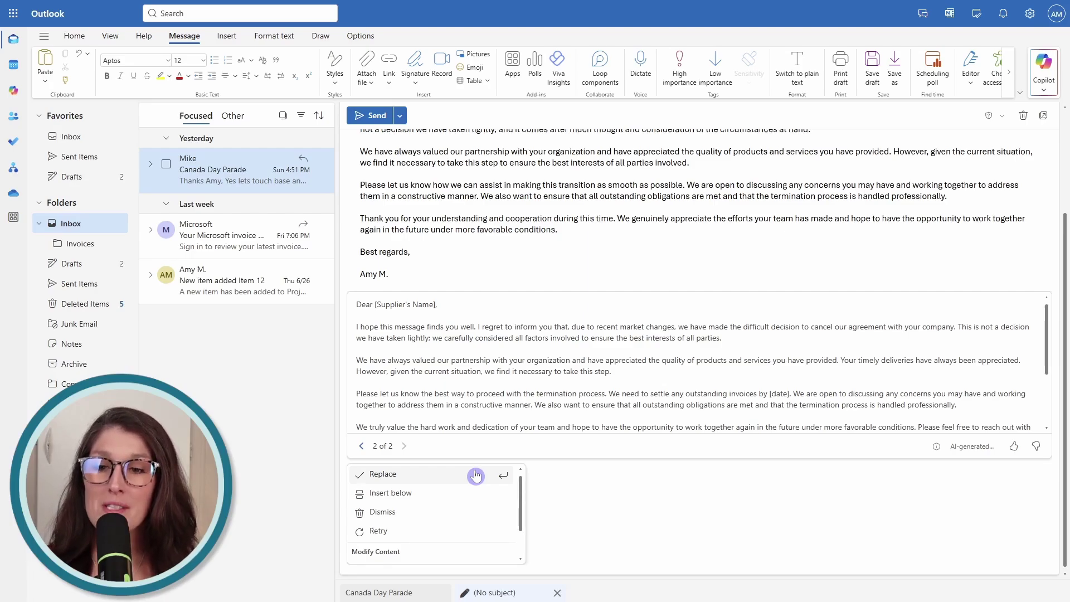
pyautogui.click(438, 484)
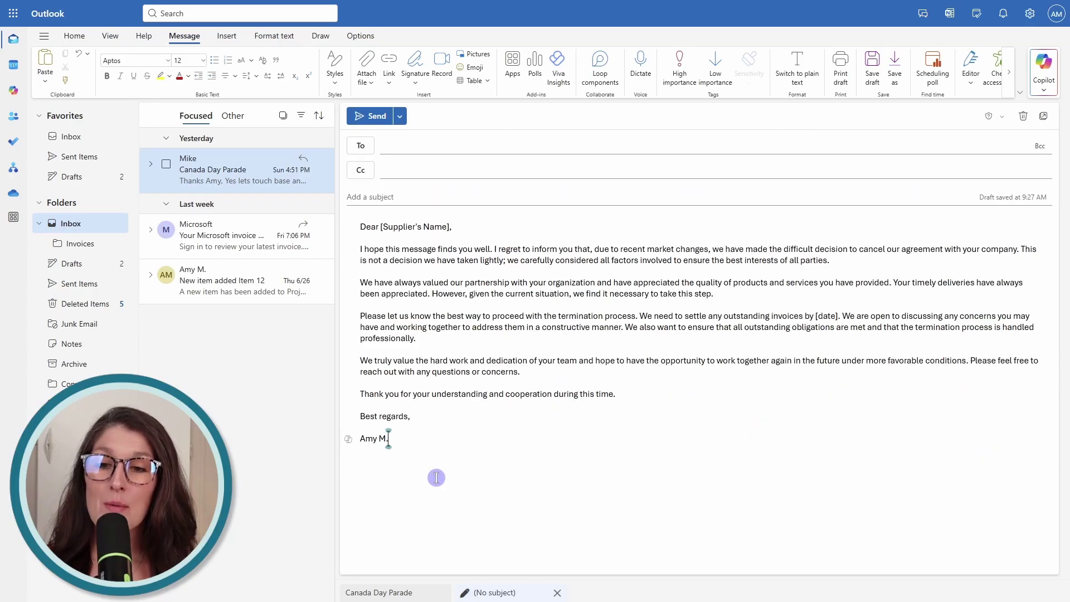